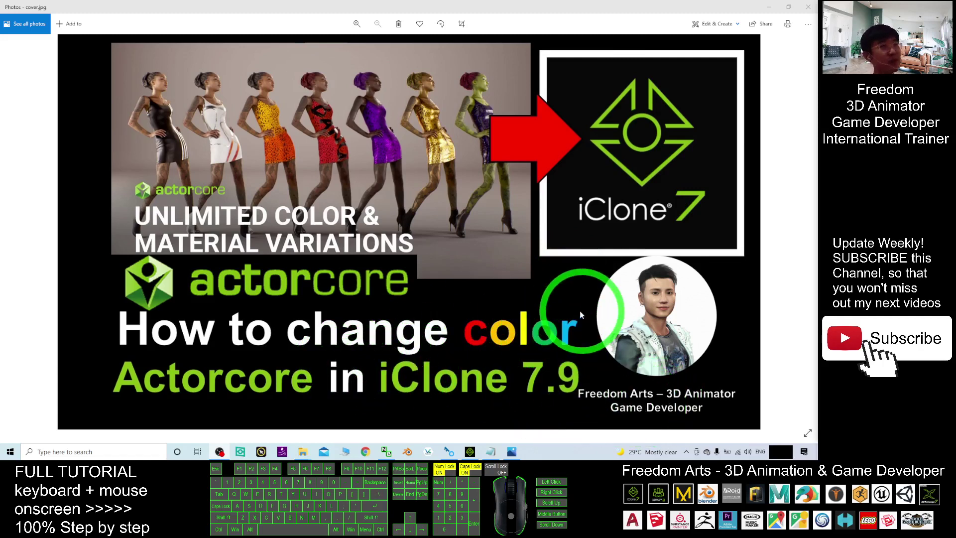
Switch from the Photos cover image to the open iClone 7 project window.
left_click(471, 452)
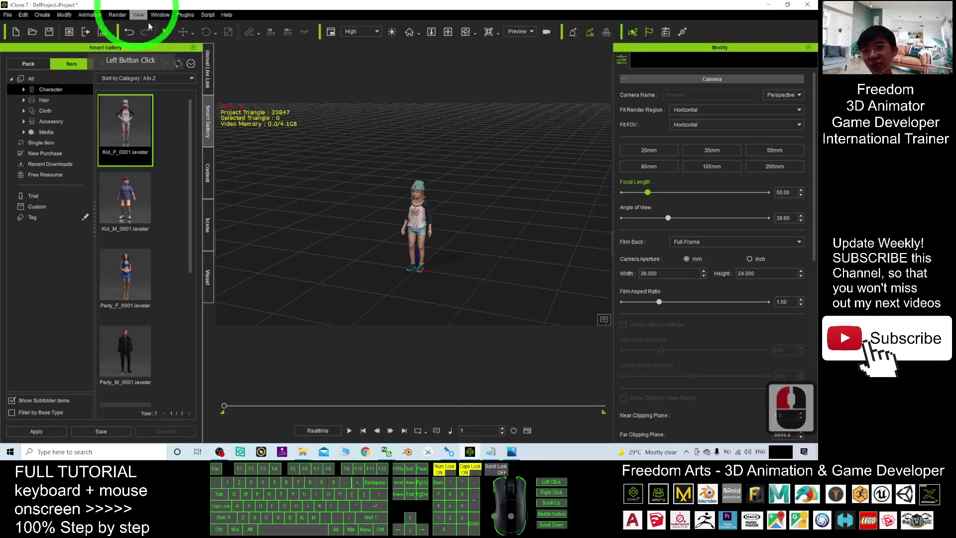
Start a new empty project, discarding the old character scene without saving.
left_click(17, 32)
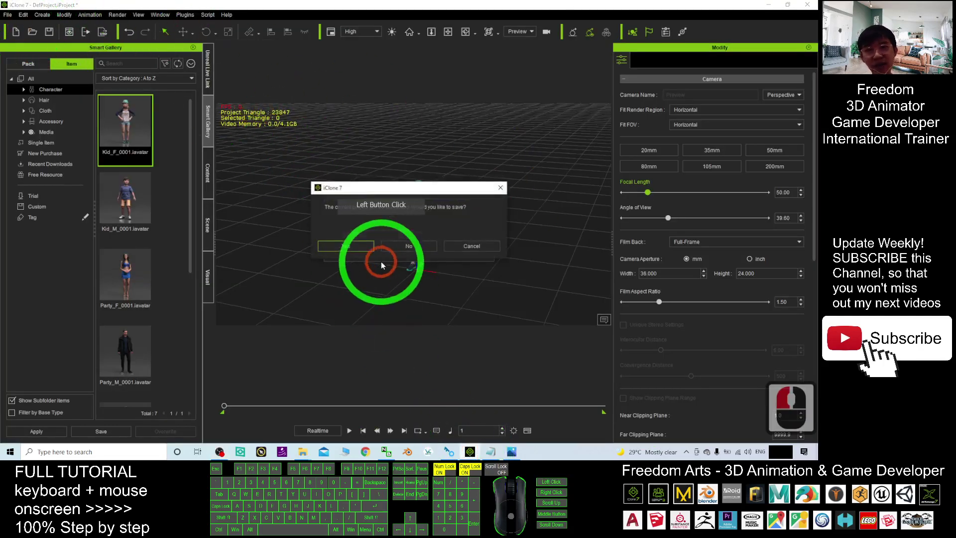
left_click(395, 250)
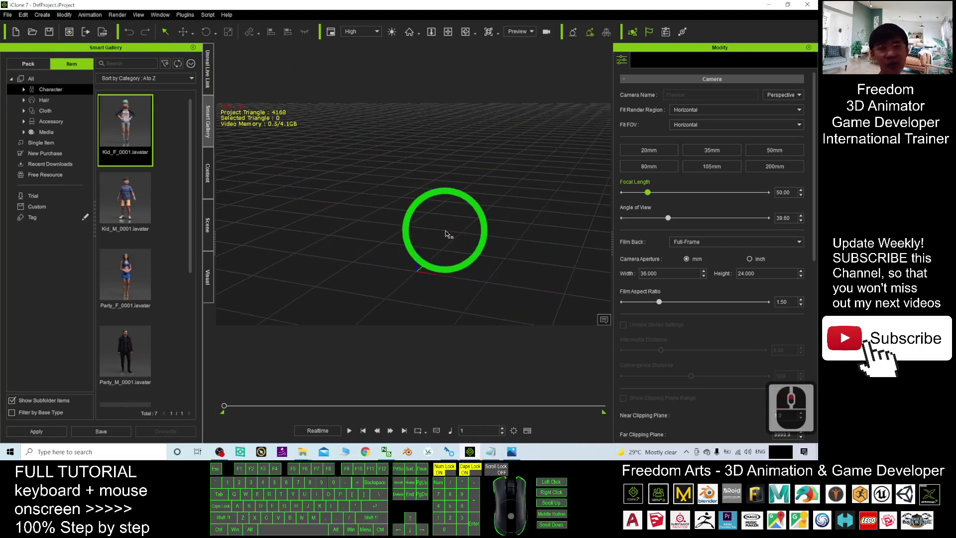
Switch the gallery between Pack and Item views and filter it to installed content only.
left_click(35, 64)
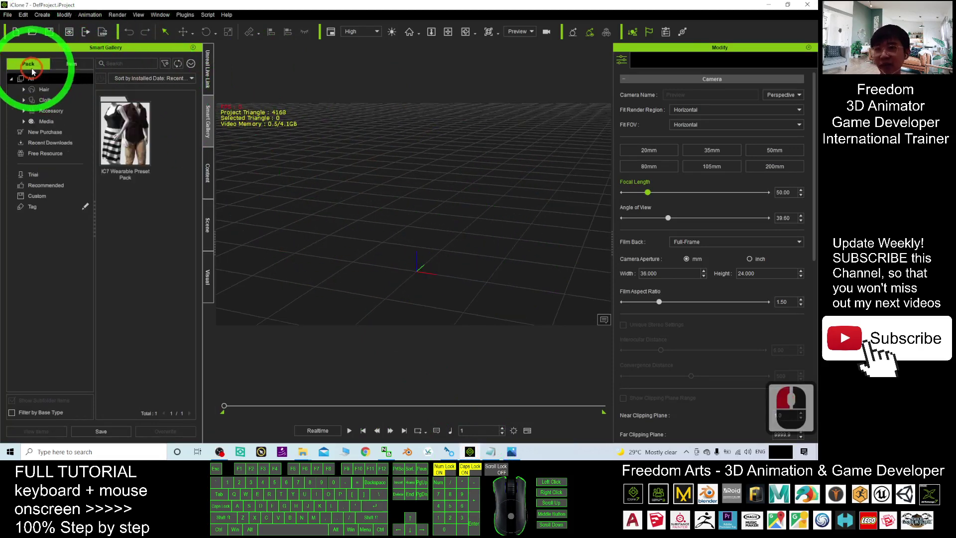
left_click(74, 64)
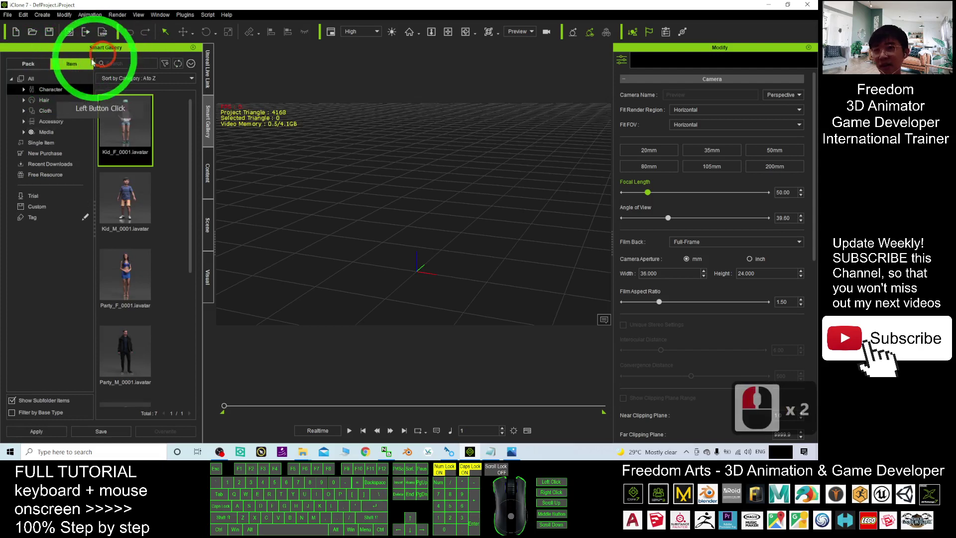
left_click(191, 65)
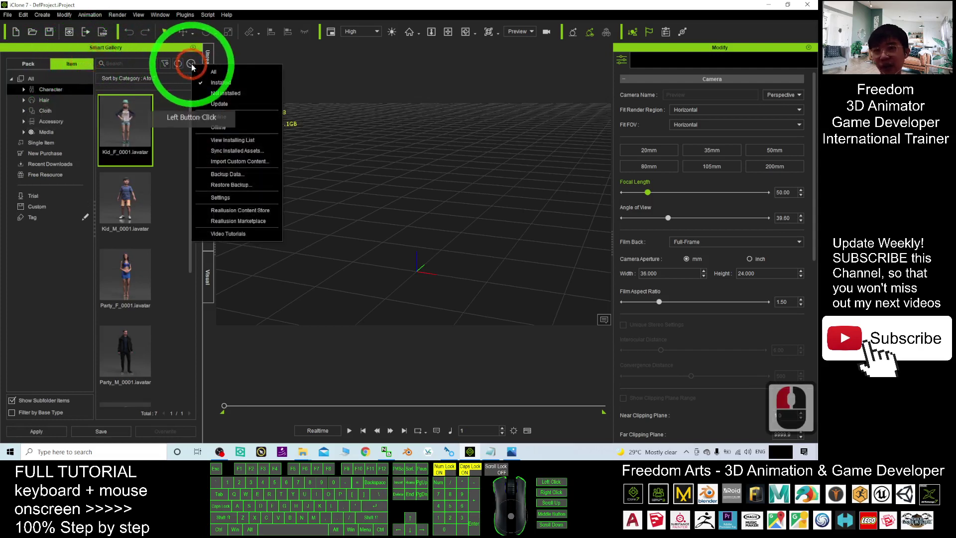
left_click(229, 83)
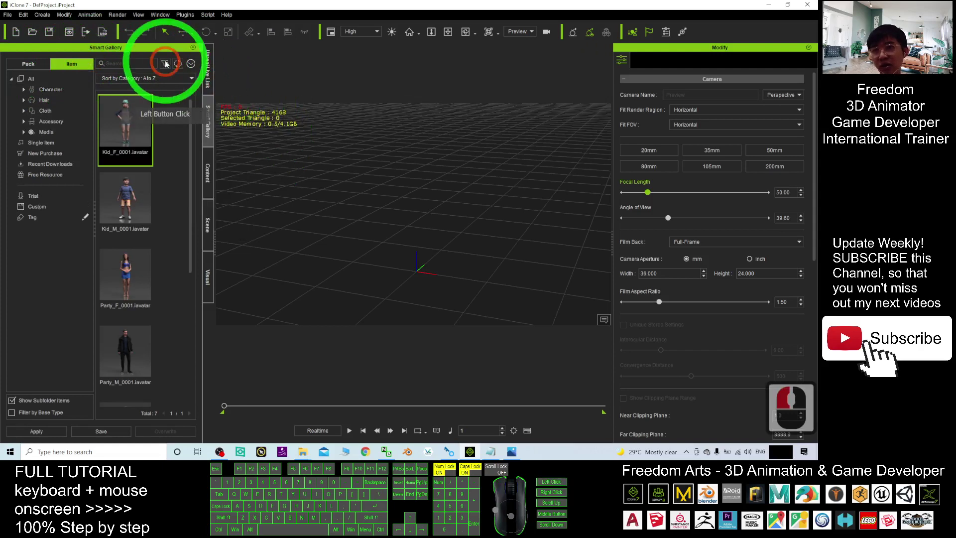
left_click(191, 64)
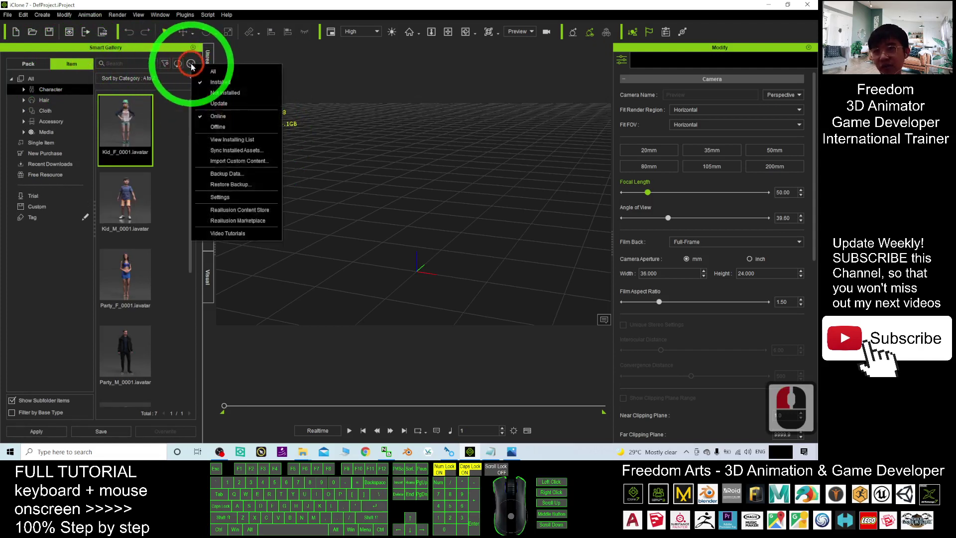
left_click(166, 66)
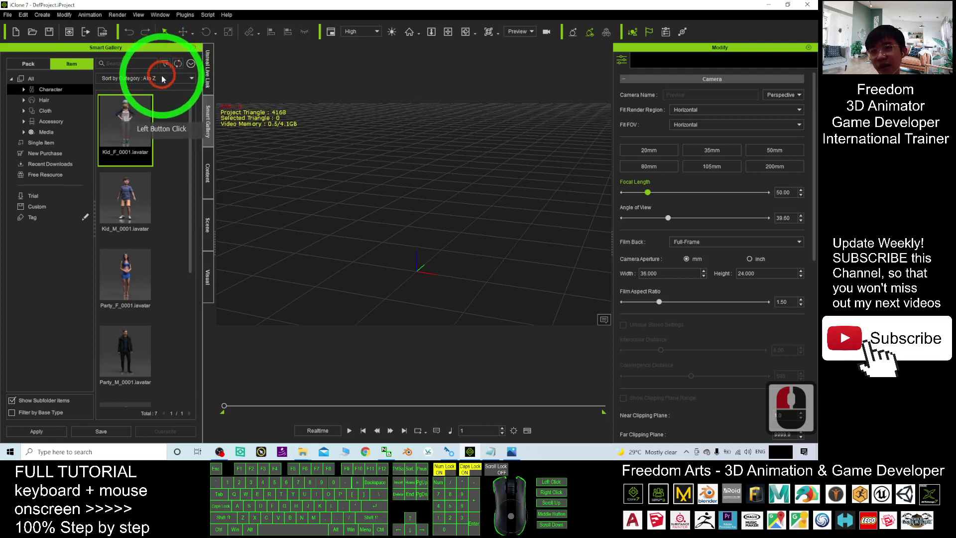
Sort the character library by Installed Date: Recent First.
left_click(162, 78)
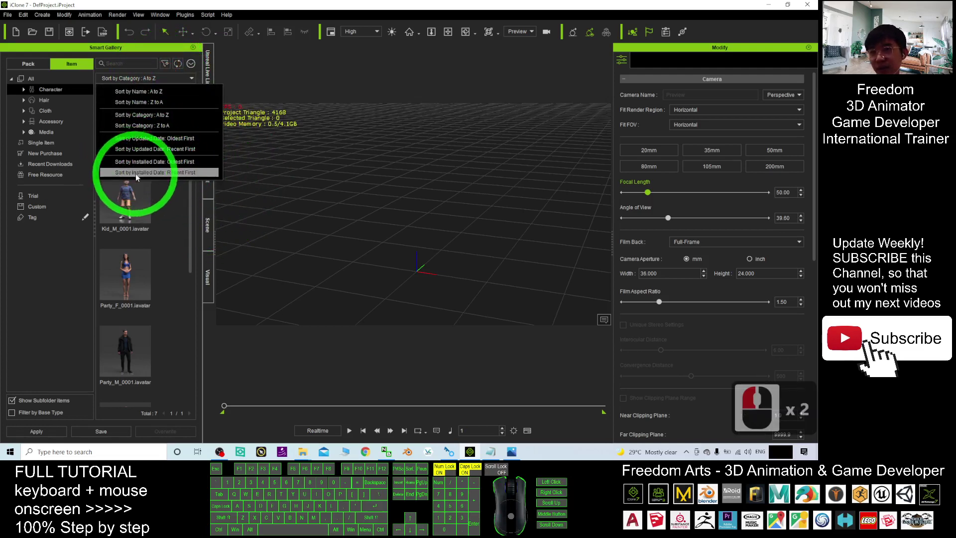
left_click(186, 176)
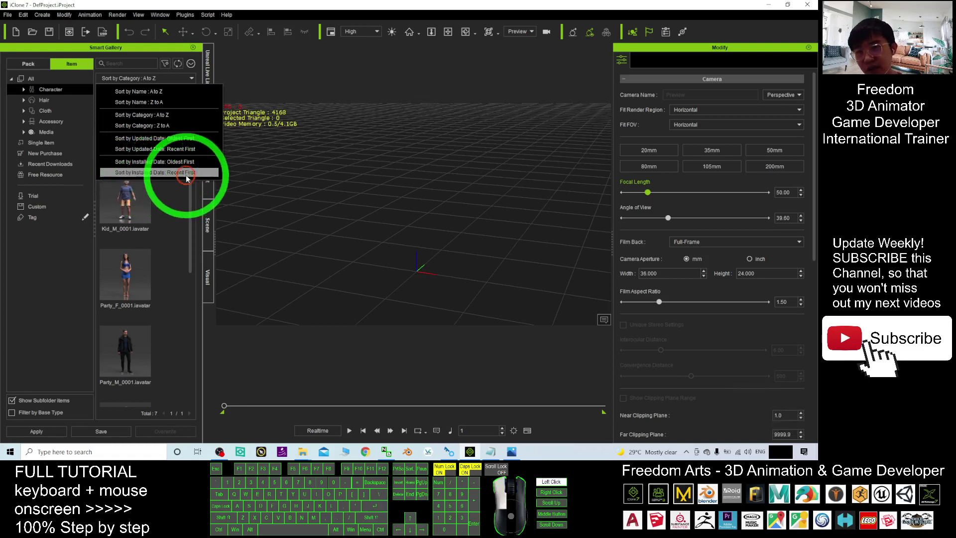
left_click(118, 97)
left_click_drag(188, 147, 189, 229)
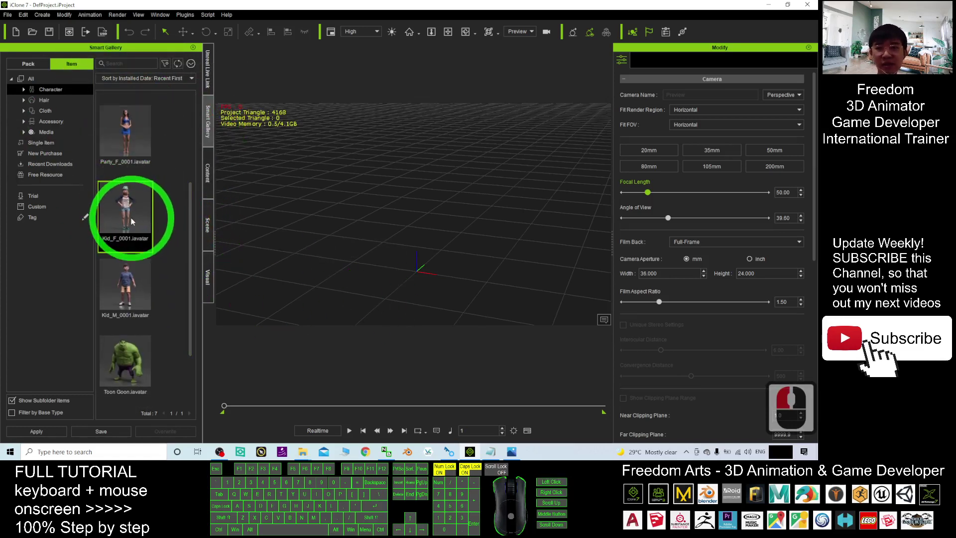
Place Kid_F_0001 into the scene and frame her close in a three-quarter view.
left_click_drag(130, 211, 421, 268)
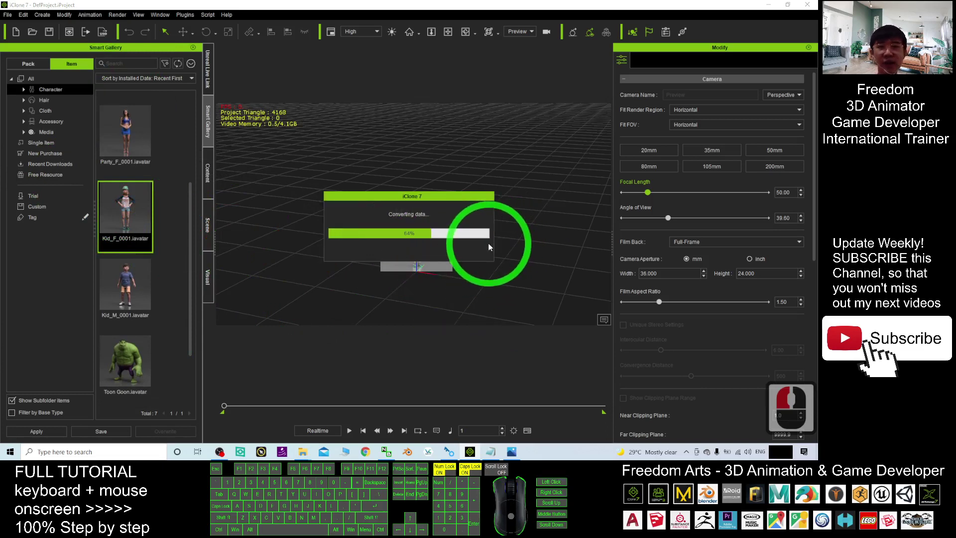
scroll(451, 214, "up", 13)
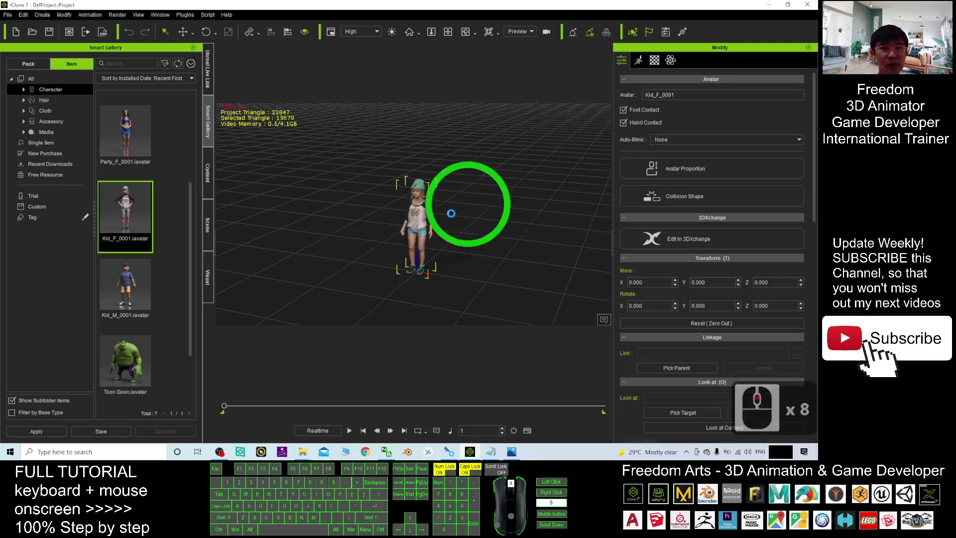
key("x")
left_click_drag(437, 221, 476, 214)
key("c")
key("x")
key("c")
left_click_drag(475, 214, 415, 175)
scroll(416, 175, "up", 6)
scroll(418, 177, "down", 6)
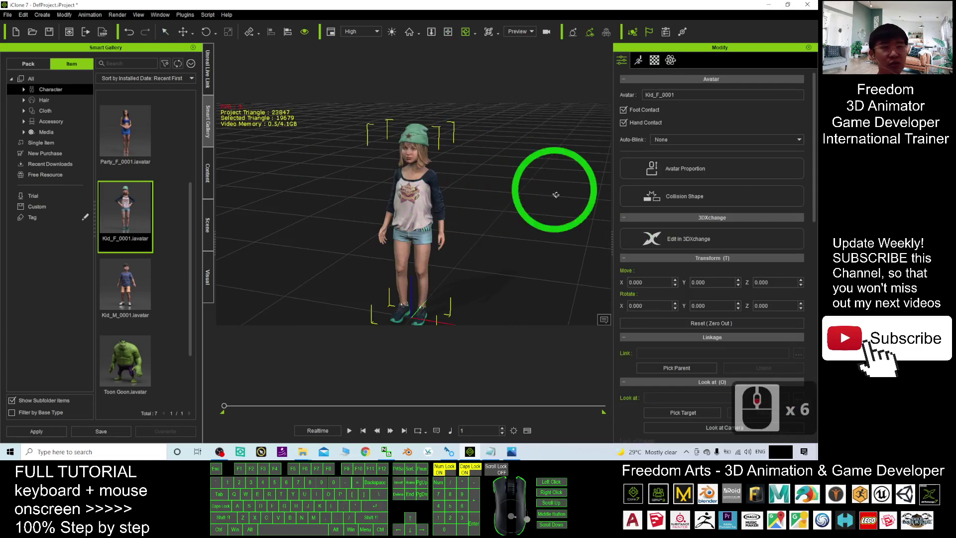
left_click(513, 452)
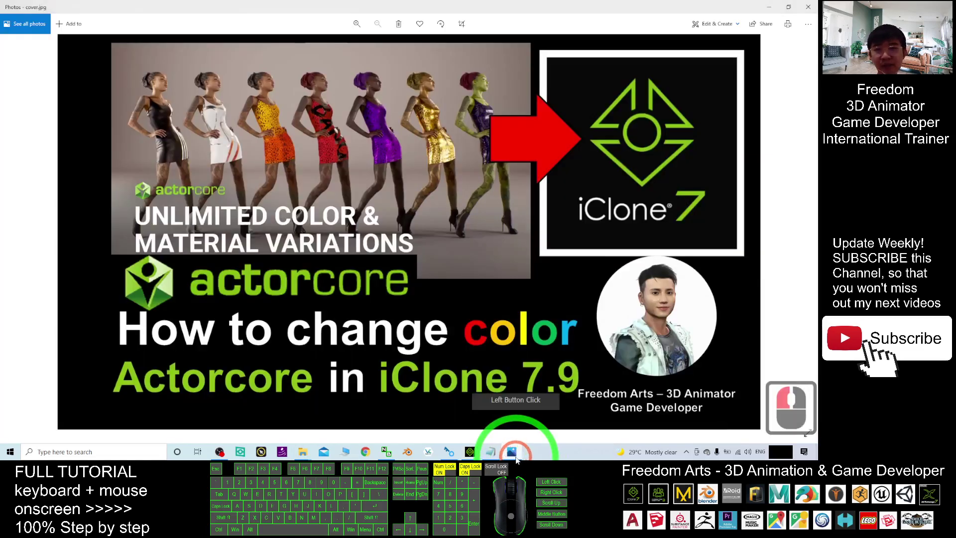
left_click(513, 452)
Select the avatar and show its PBR material settings in the Material tab.
left_click(428, 170)
left_click(654, 52)
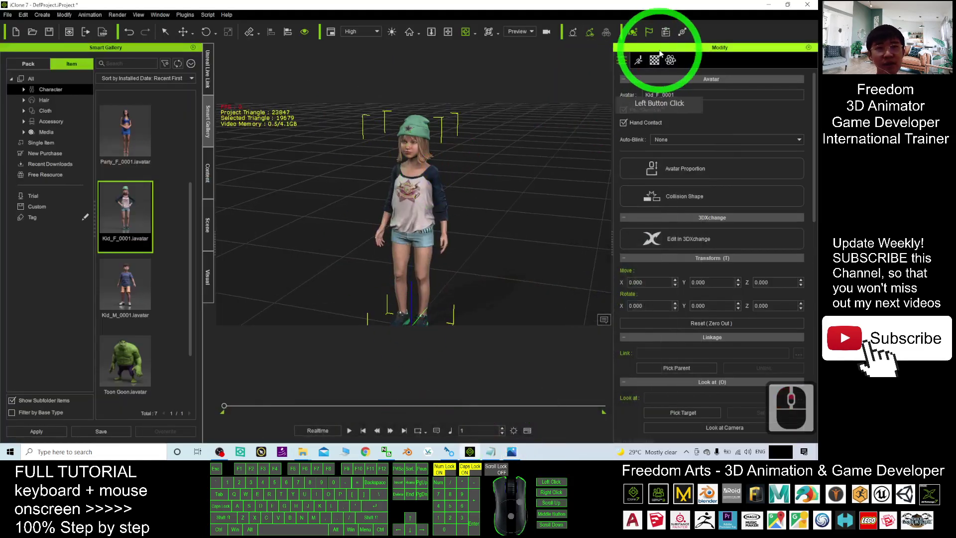
left_click(800, 232)
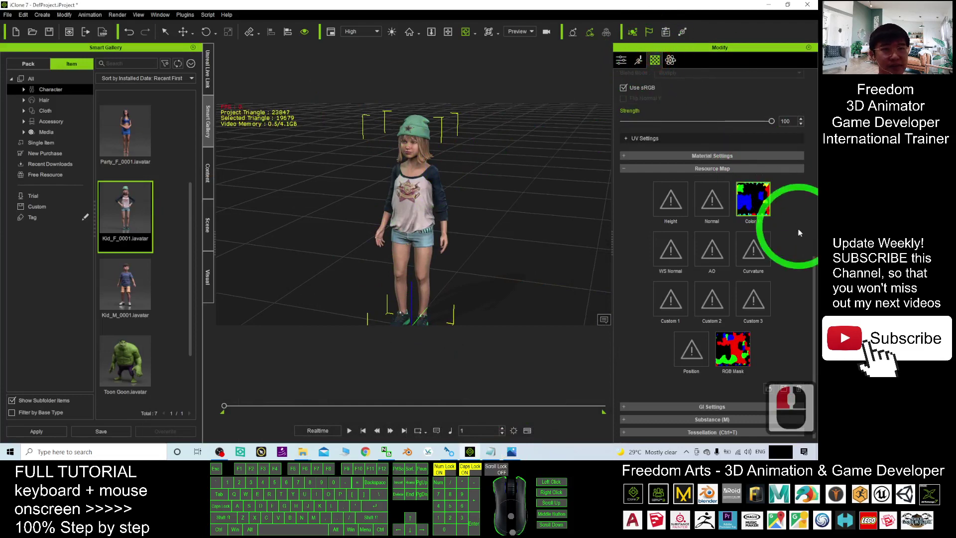
left_click_drag(812, 270, 815, 201)
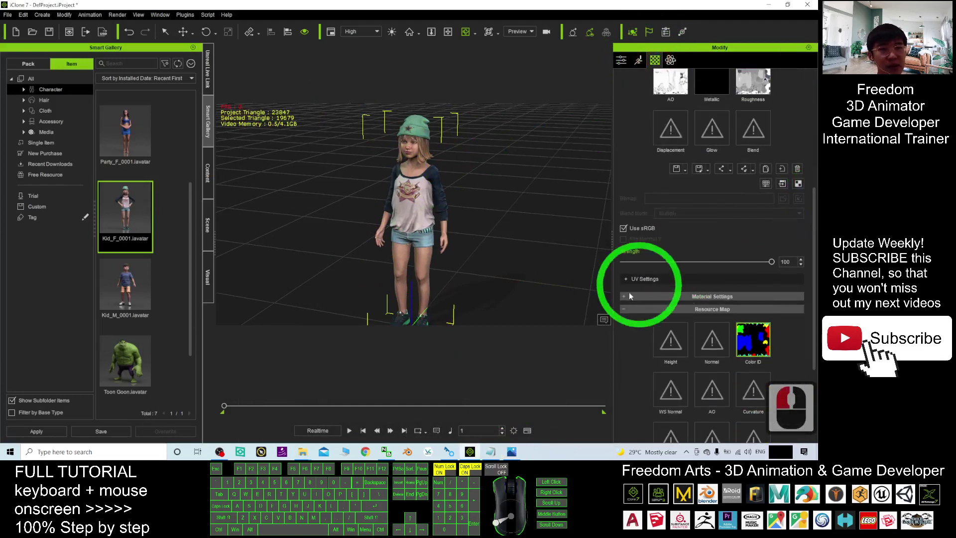
left_click(627, 309)
left_click_drag(814, 272, 809, 84)
left_click(637, 60)
left_click(656, 61)
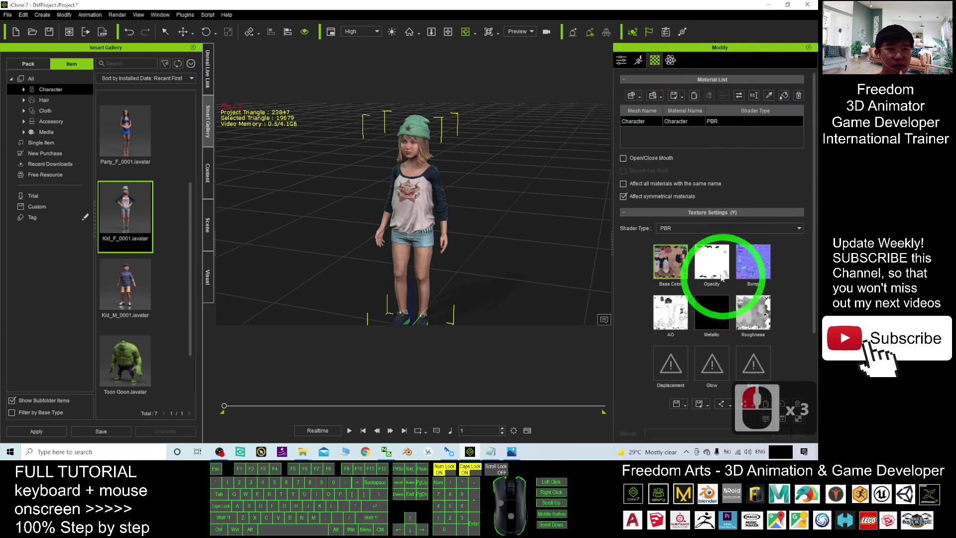
Select the Base Color channel and inspect the Color ID and RGB Mask resource maps.
left_click(667, 272)
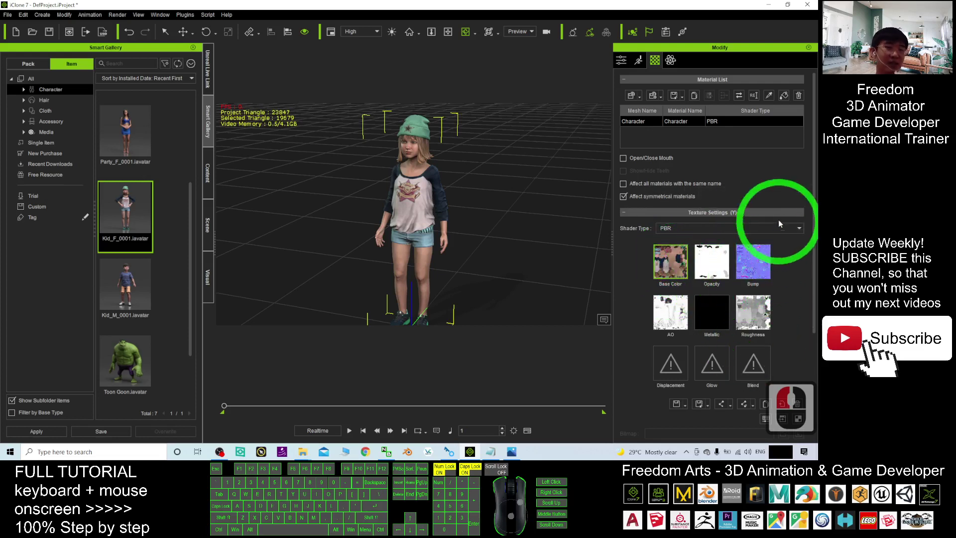
left_click_drag(815, 182, 815, 299)
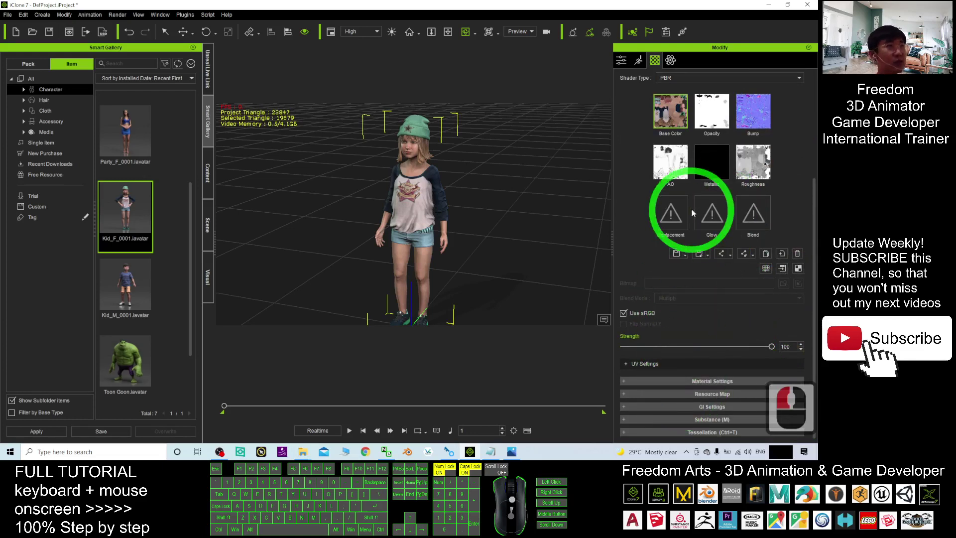
left_click(623, 394)
scroll(737, 383, "down", 7)
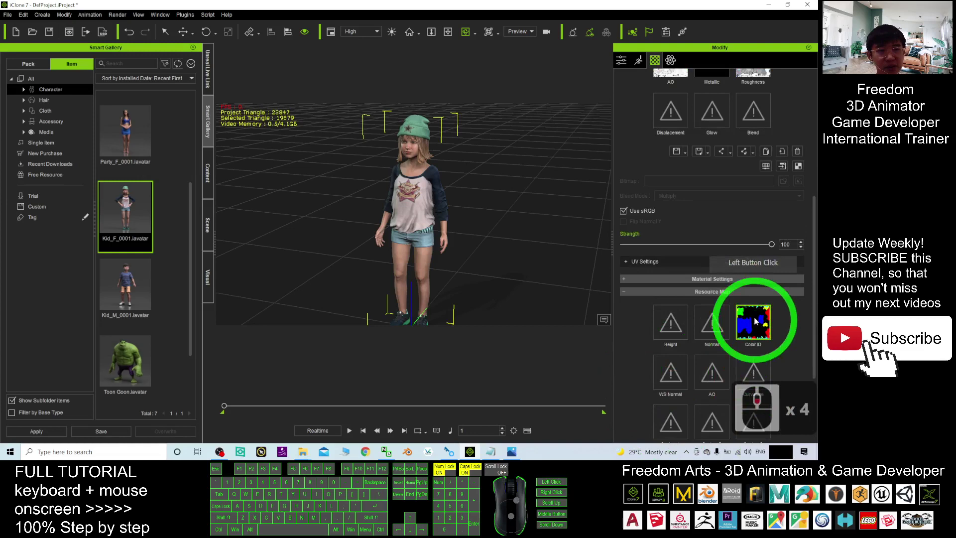
scroll(732, 348, "down", 5)
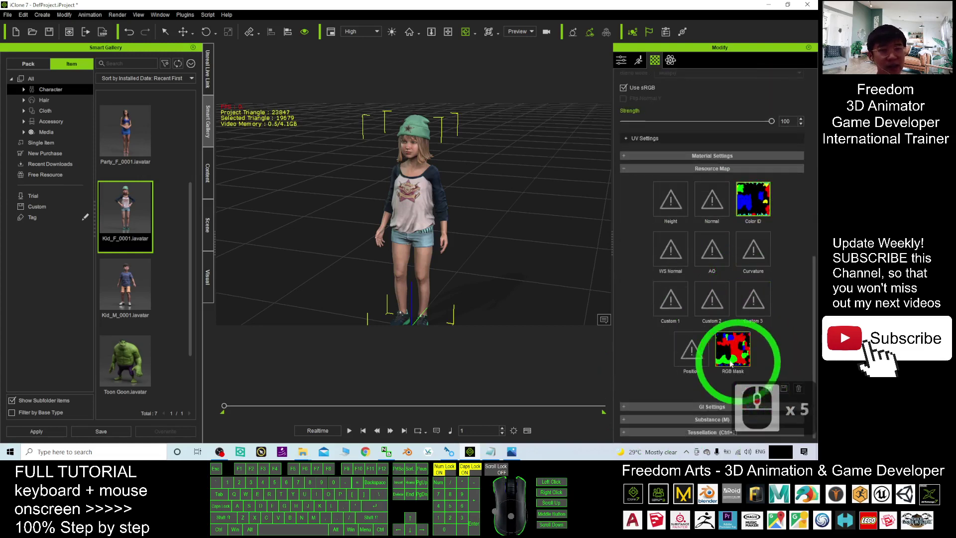
scroll(737, 358, "up", 2)
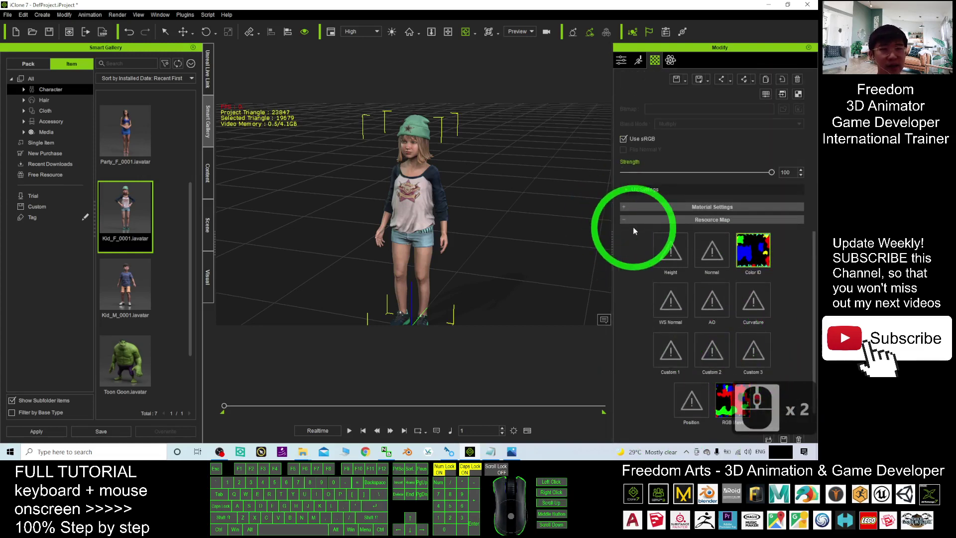
left_click(630, 223)
Expand the material's Substance (M) section and shift the smaller iClone window left.
scroll(704, 401, "down", 3)
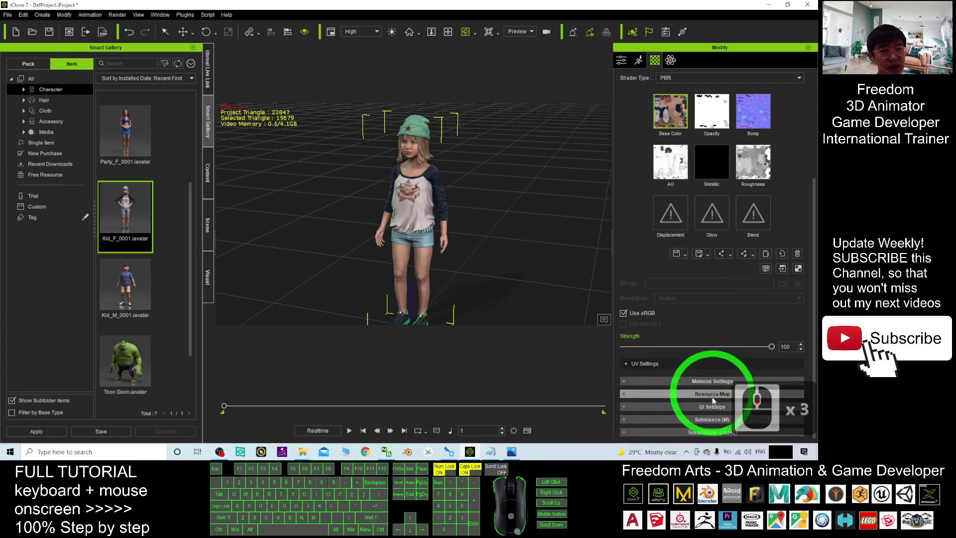
left_click(709, 419)
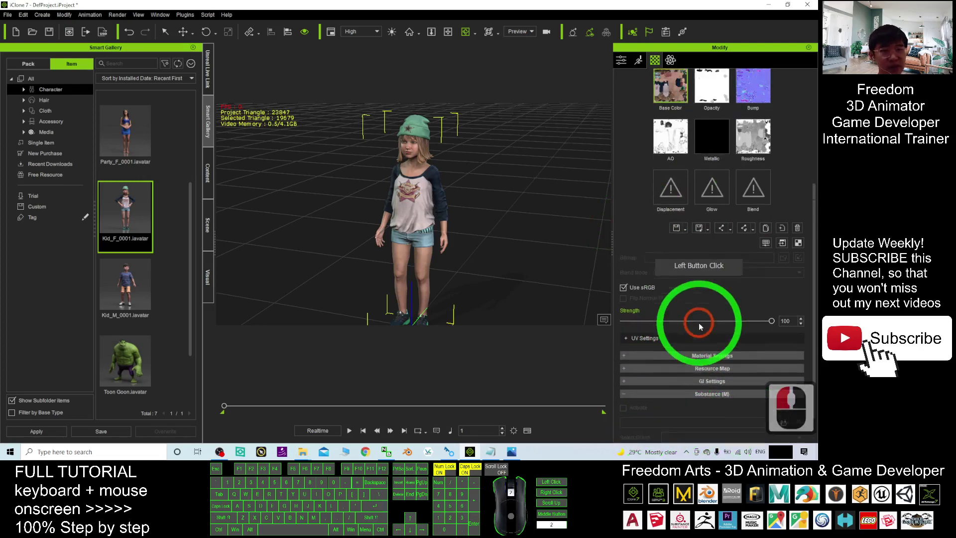
scroll(732, 379, "down", 10)
left_click_drag(626, 5, 392, 36)
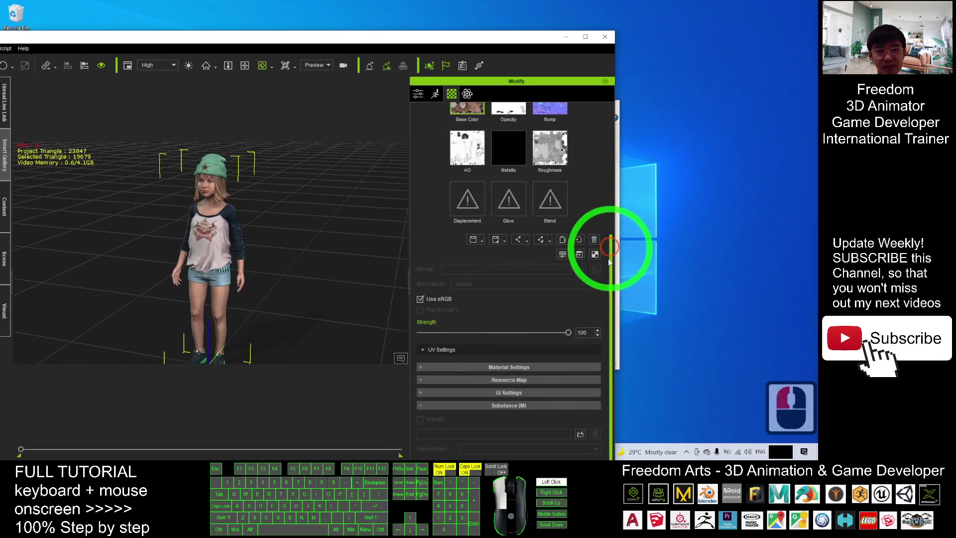
left_click(481, 39)
left_click_drag(481, 39, 488, 23)
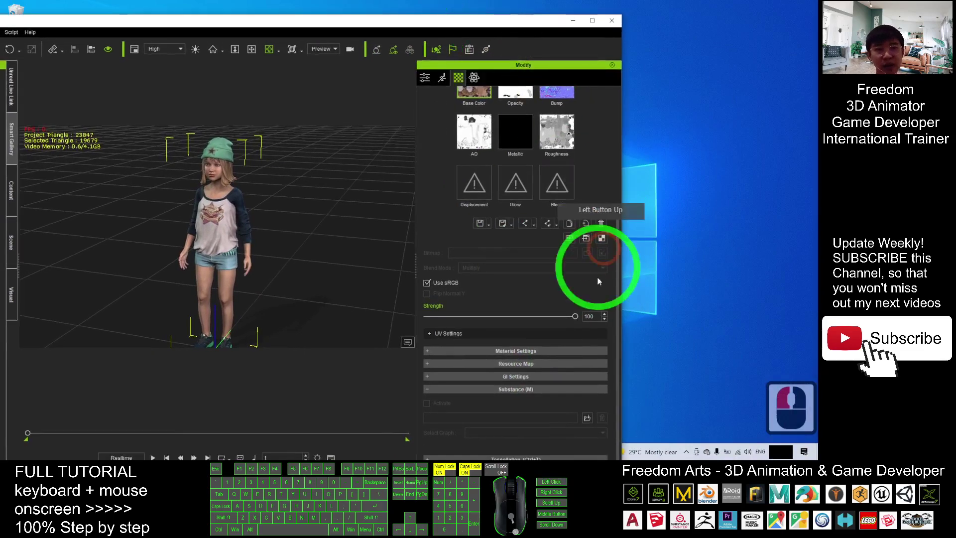
Load MaterialModifier.iSubstance from Materials Lib > Substance > MaterialModifier.
left_click(587, 419)
left_click_drag(256, 43, 327, 92)
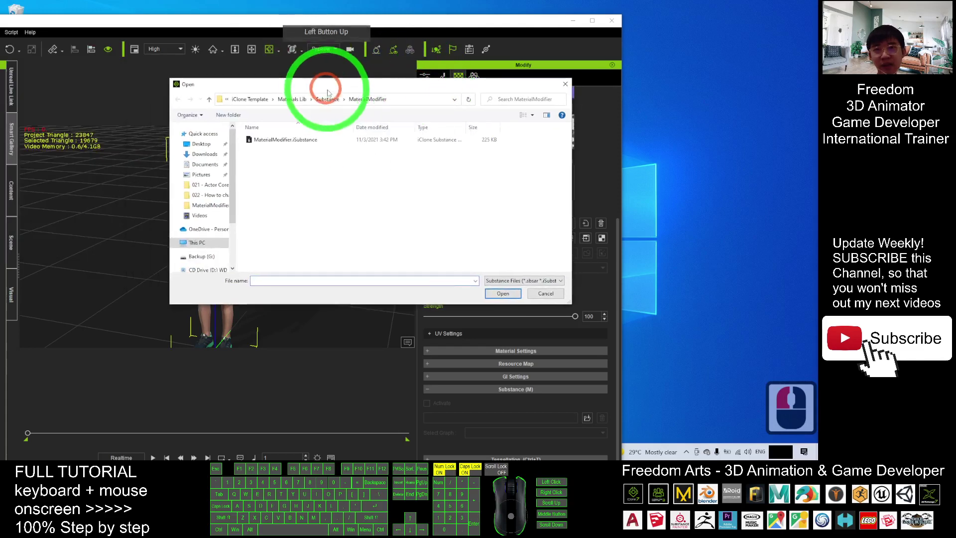
double_click(327, 99)
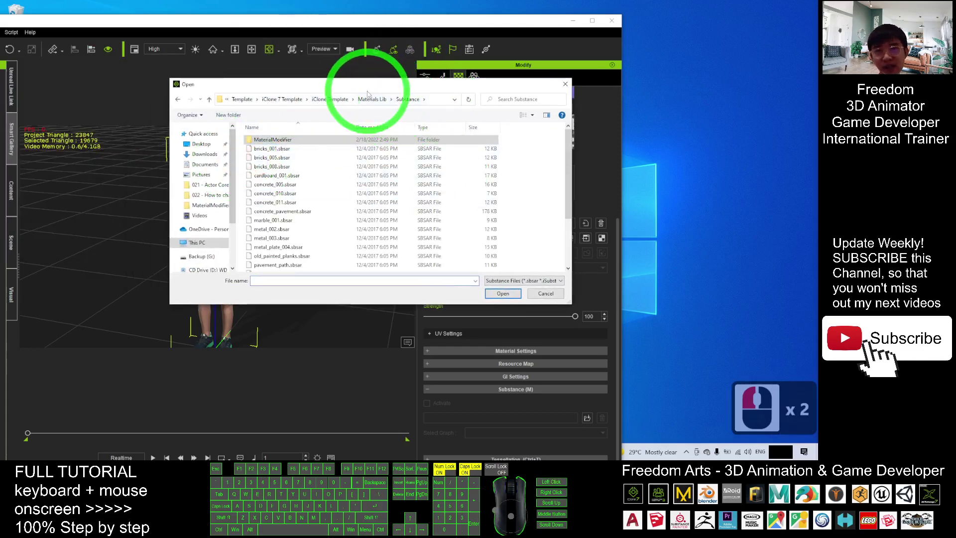
left_click(269, 141)
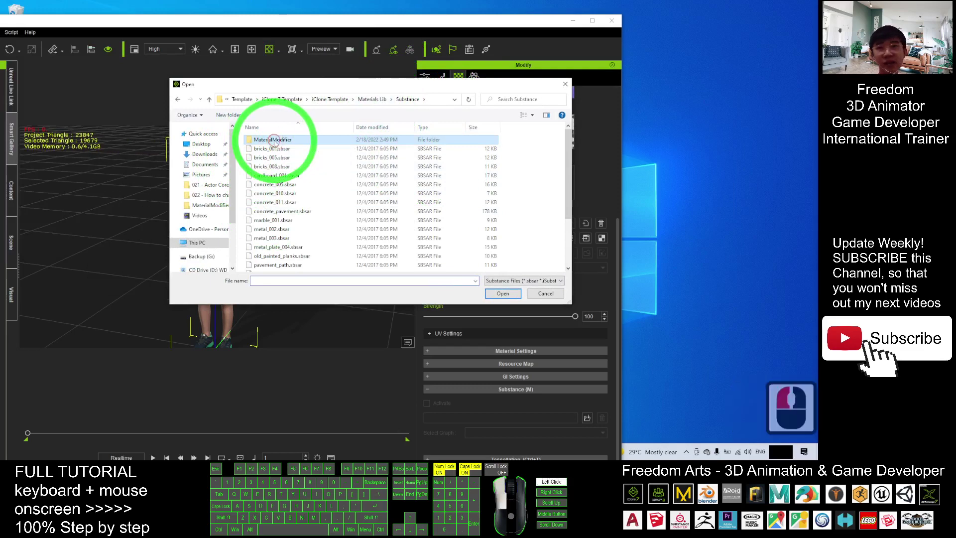
double_click(274, 141)
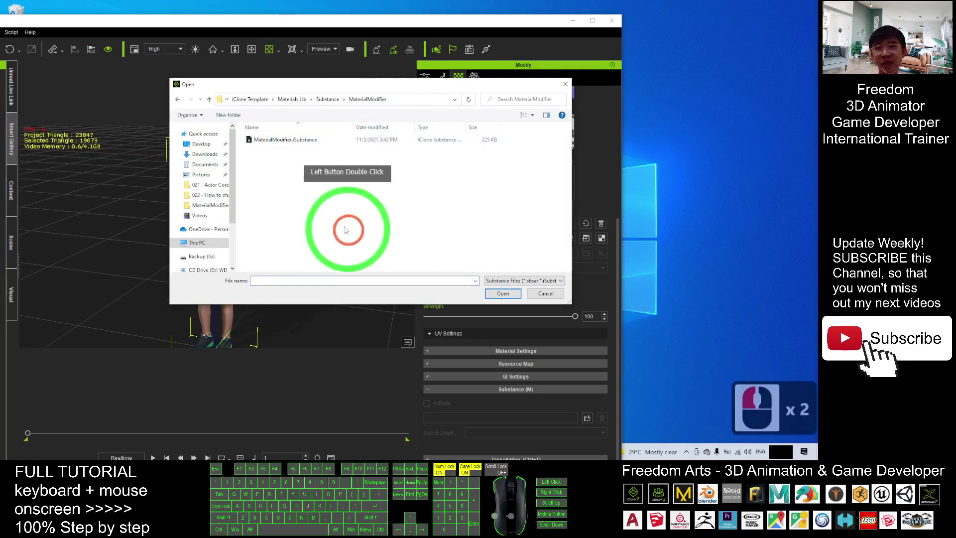
left_click_drag(466, 128, 505, 135)
double_click(286, 140)
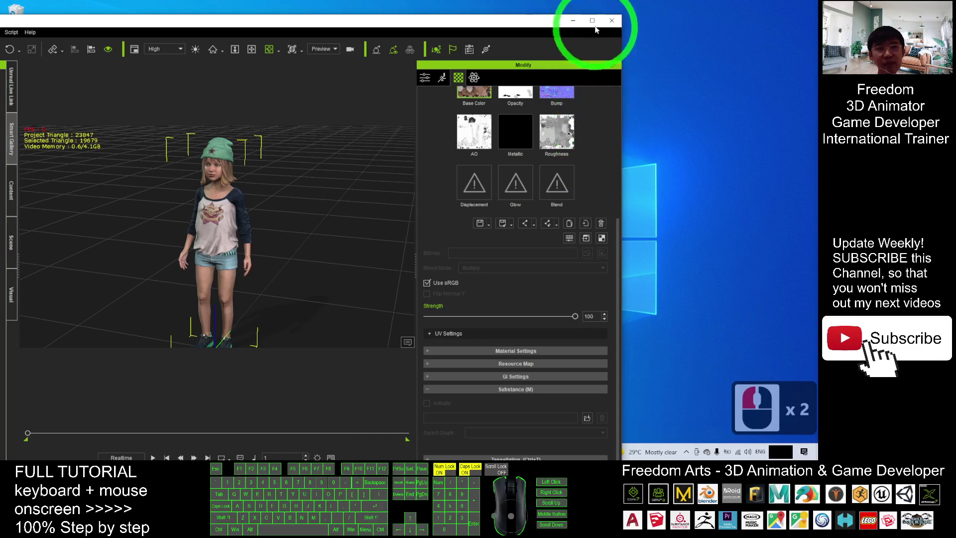
Maximize iClone and enable both Use RGB Mask and Use Color ID Mask.
scroll(535, 404, "down", 2)
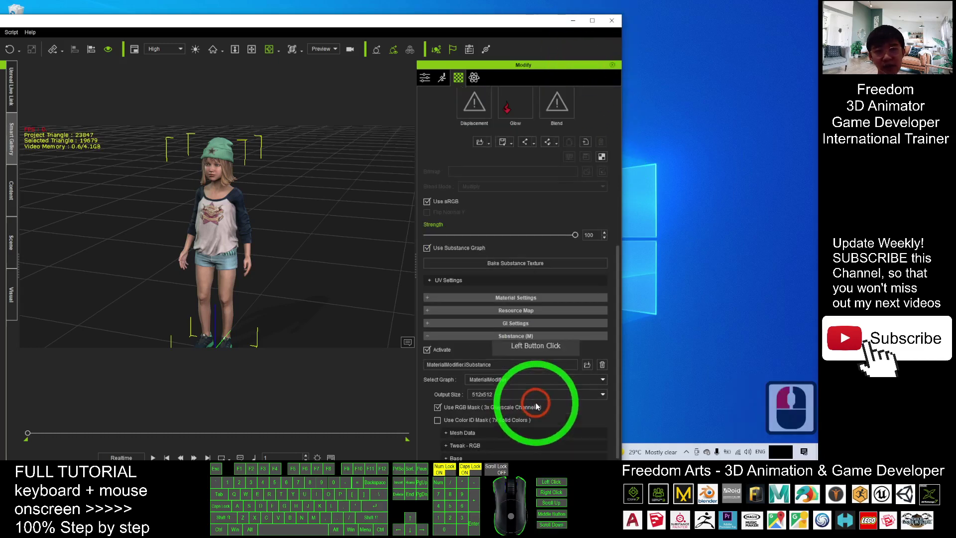
left_click(446, 404)
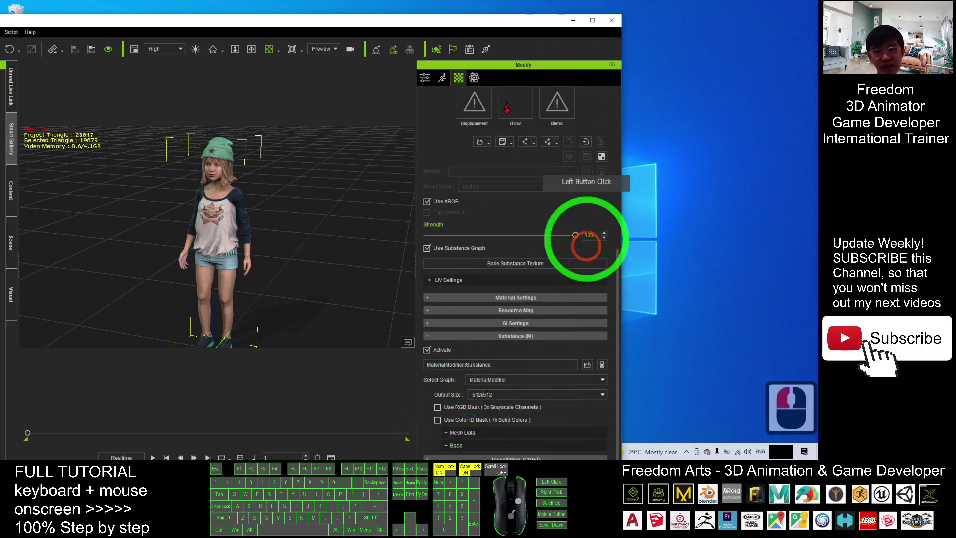
left_click(592, 21)
scroll(751, 340, "down", 12)
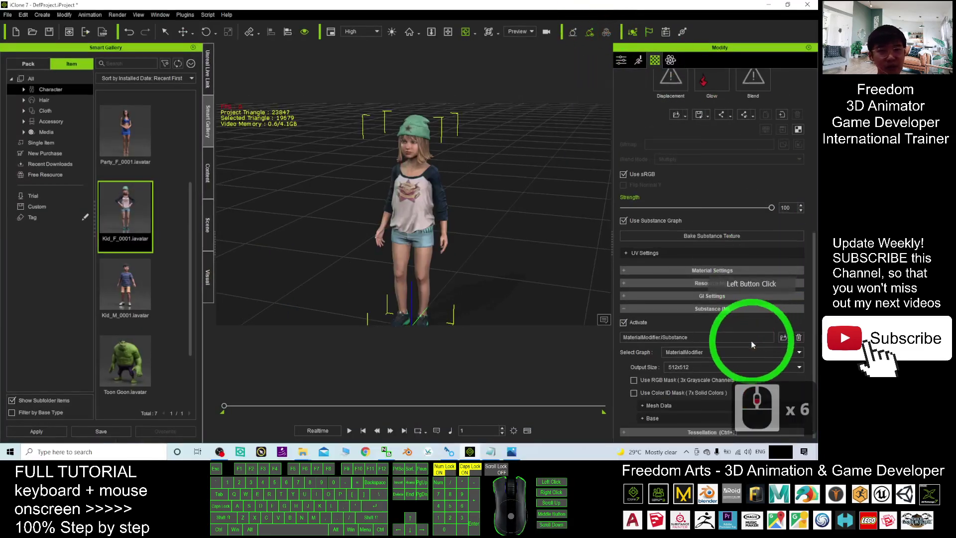
left_click(634, 380)
left_click(689, 392)
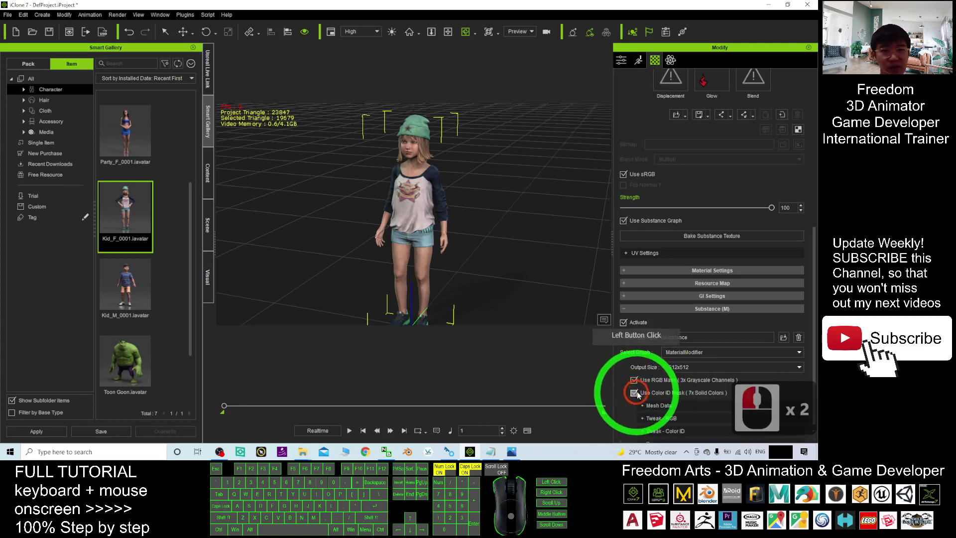
Expand the Tweak - RGB and Tweak - Color ID option groups.
scroll(684, 324, "down", 5)
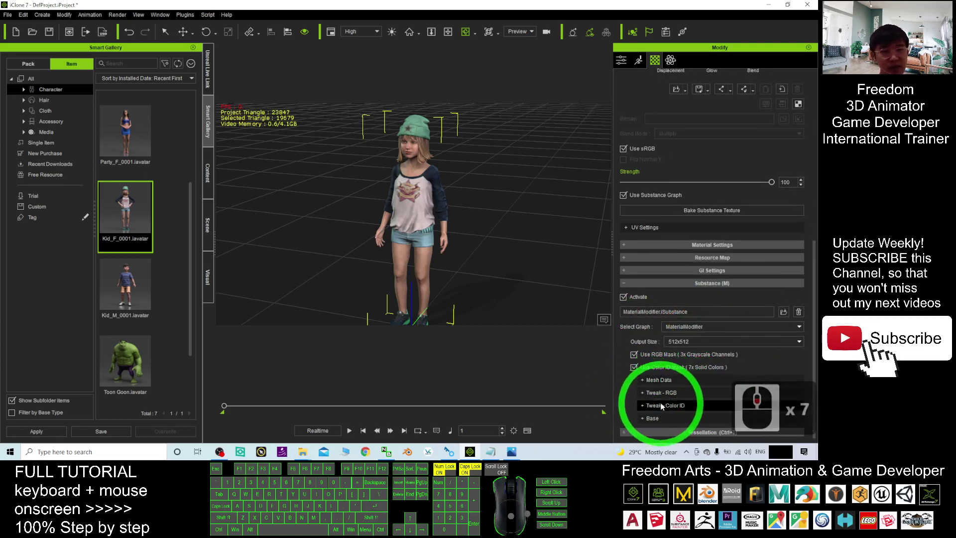
left_click(644, 393)
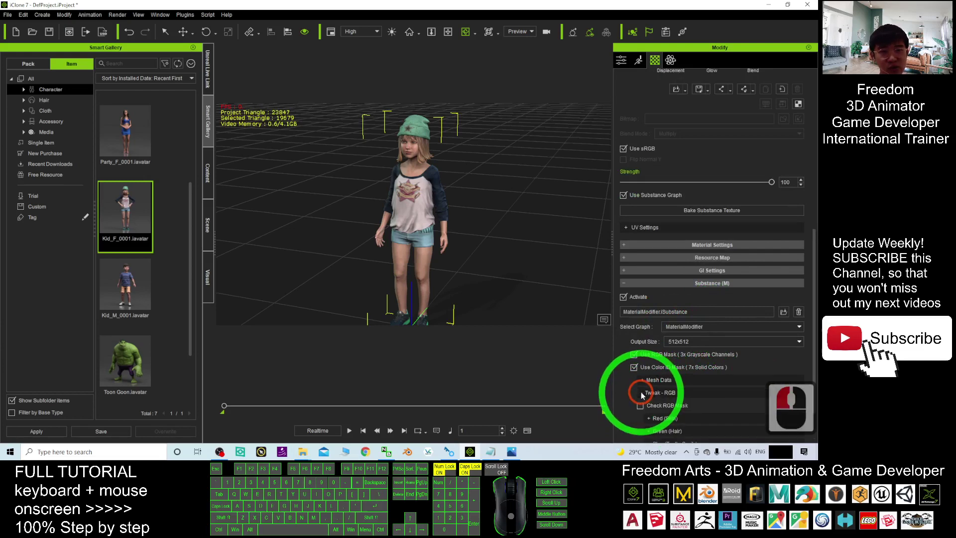
scroll(722, 353, "down", 5)
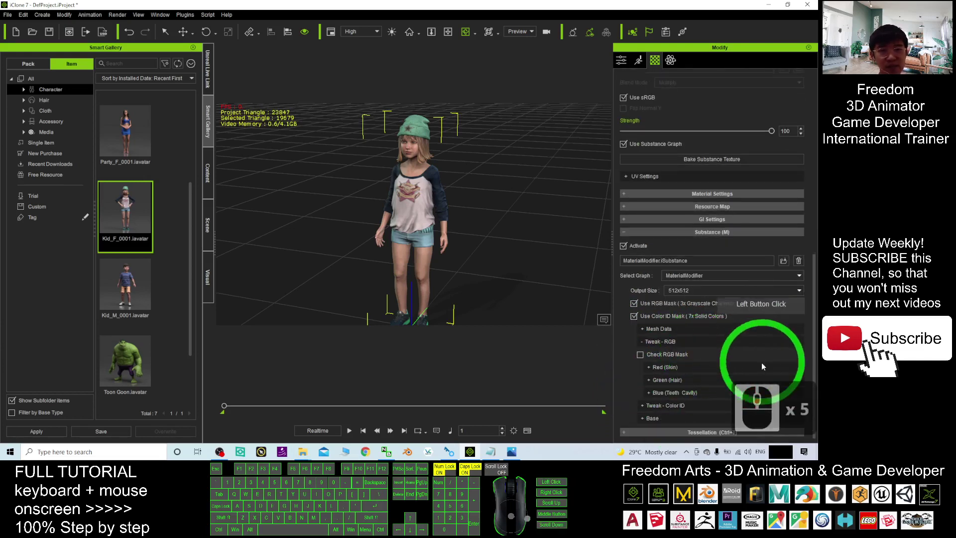
left_click(642, 405)
scroll(755, 405, "down", 9)
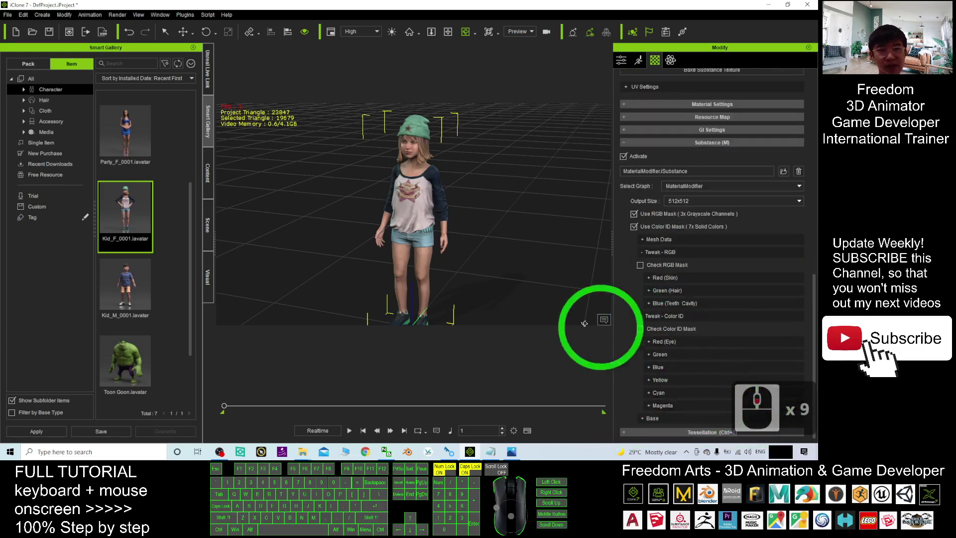
left_click(640, 265)
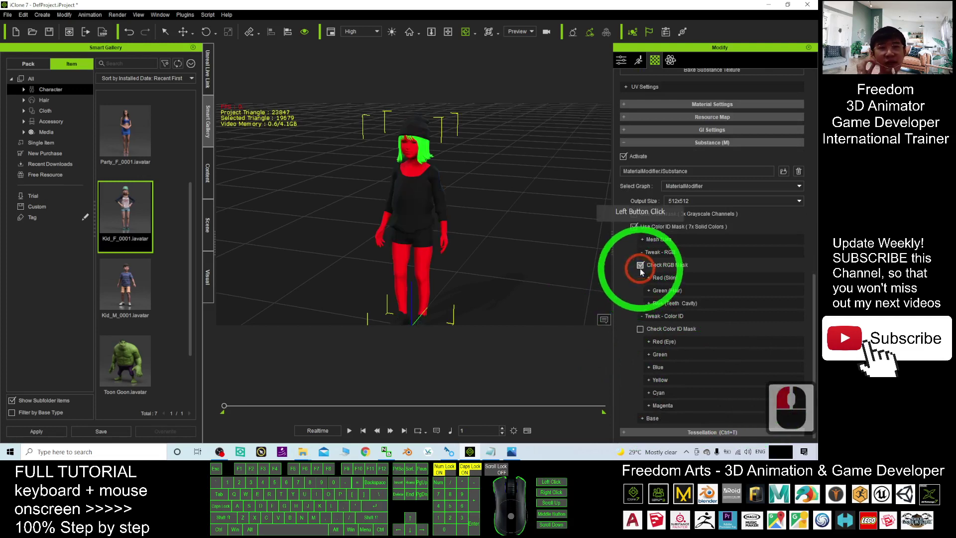
left_click(640, 265)
left_click(641, 266)
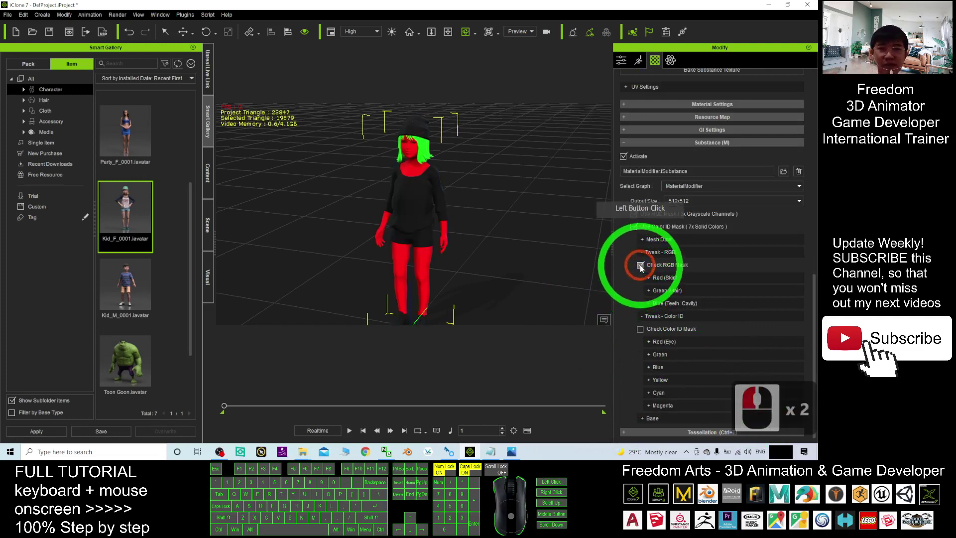
left_click(641, 266)
left_click(642, 266)
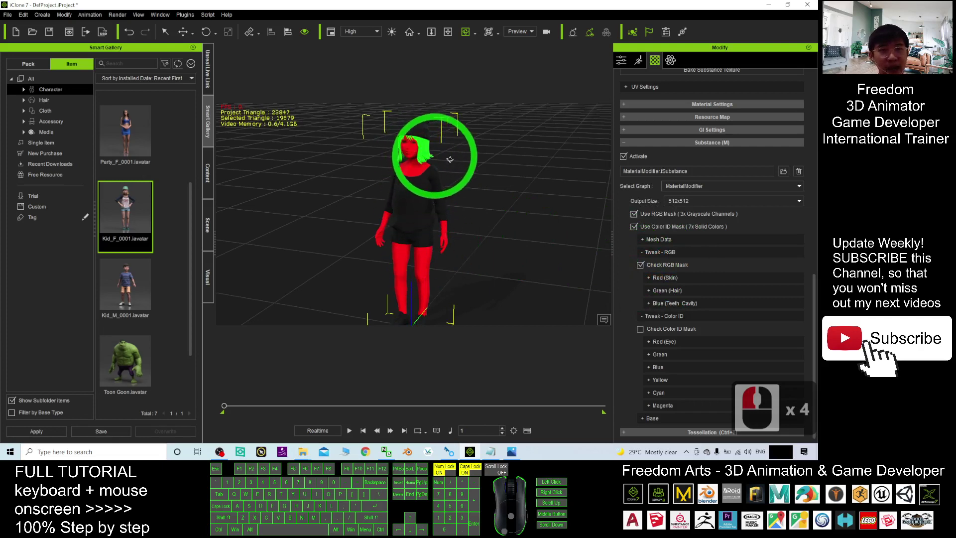
left_click(641, 266)
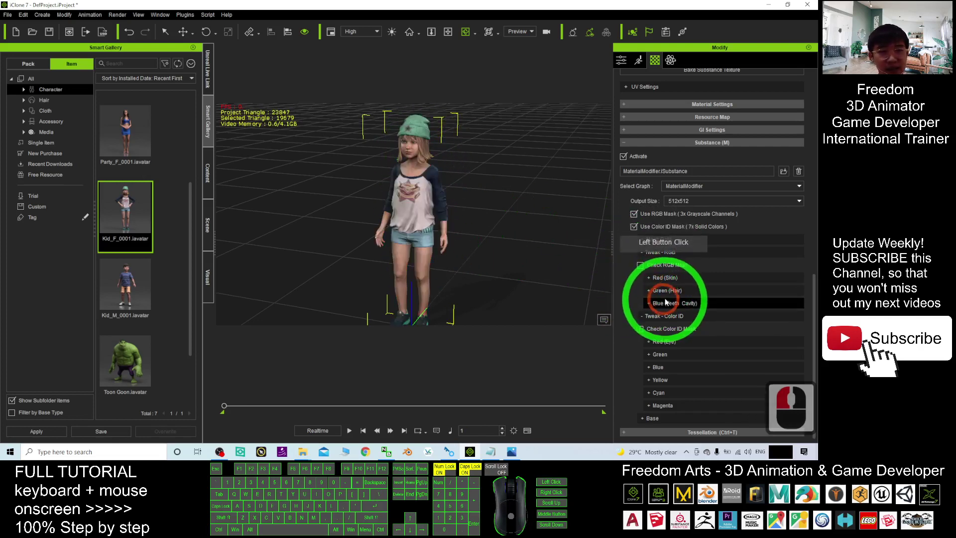
left_click(640, 266)
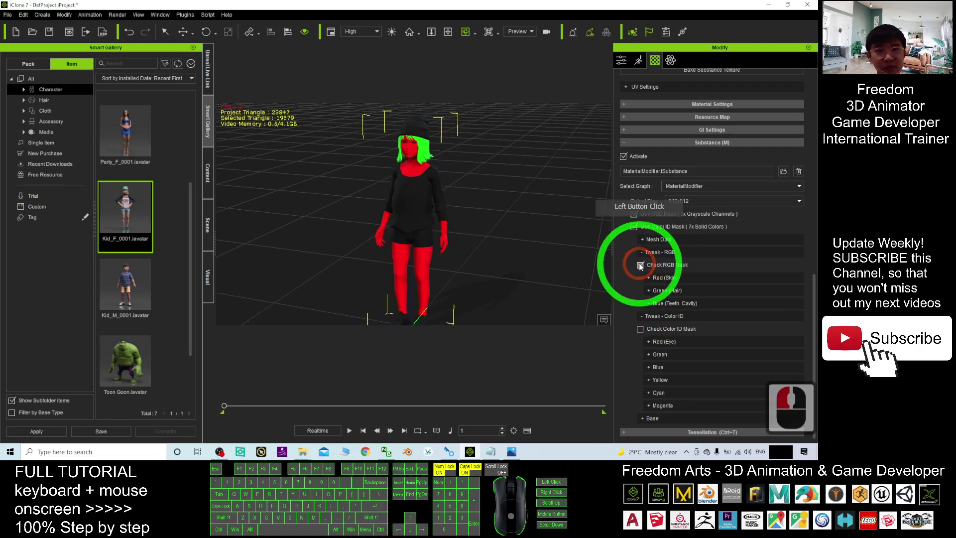
left_click(640, 265)
left_click(641, 265)
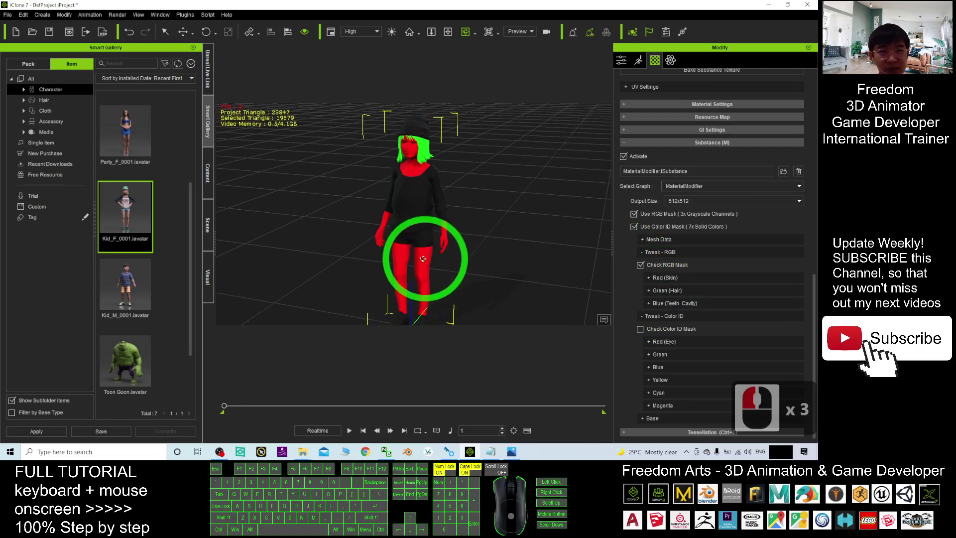
left_click(640, 265)
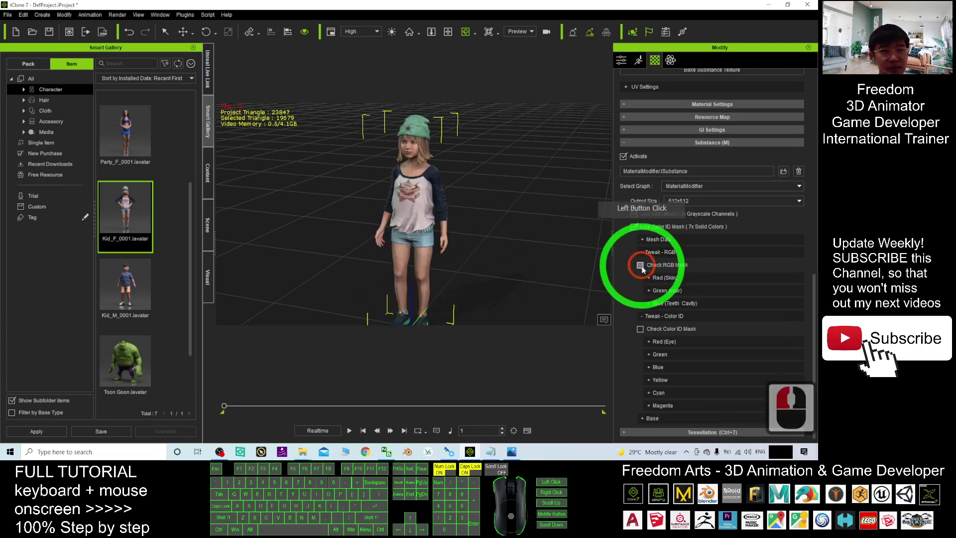
Preview the Color ID mask colours on the character and expand the Cyan adjustments.
left_click(641, 330)
left_click(641, 330)
left_click(642, 330)
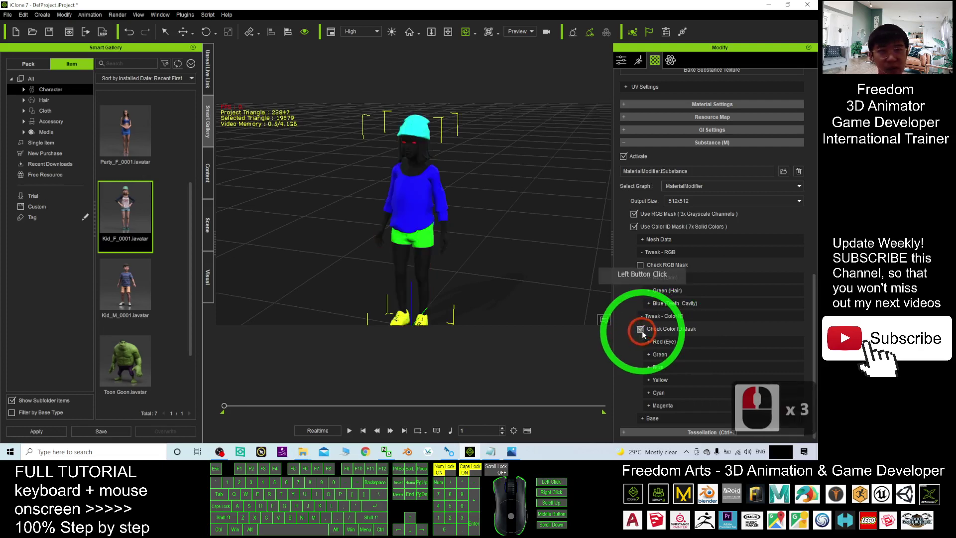
left_click(641, 330)
left_click(641, 330)
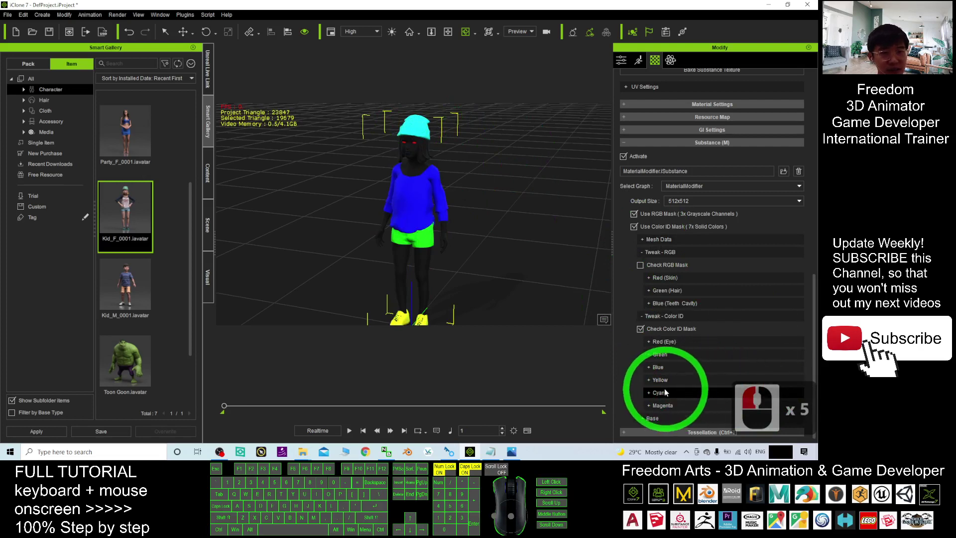
left_click(650, 394)
Turn off the mask preview and raise the Cyan hue from 0.50 to 0.78.
scroll(691, 354, "down", 3)
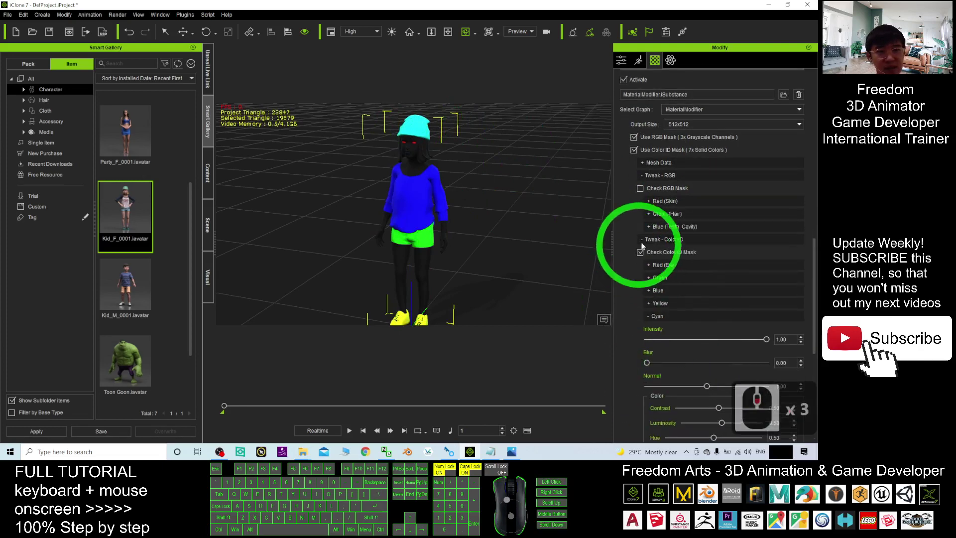
left_click(642, 253)
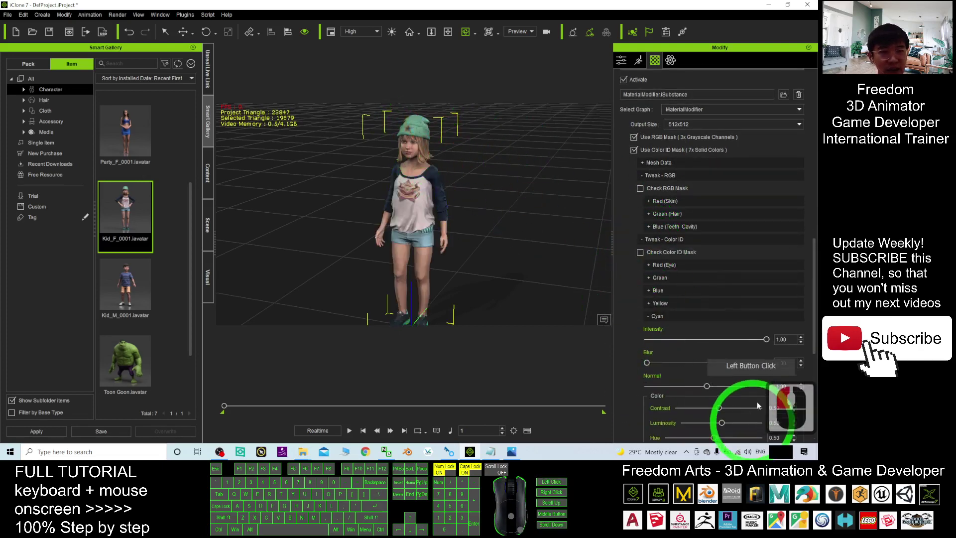
left_click_drag(815, 280, 815, 304)
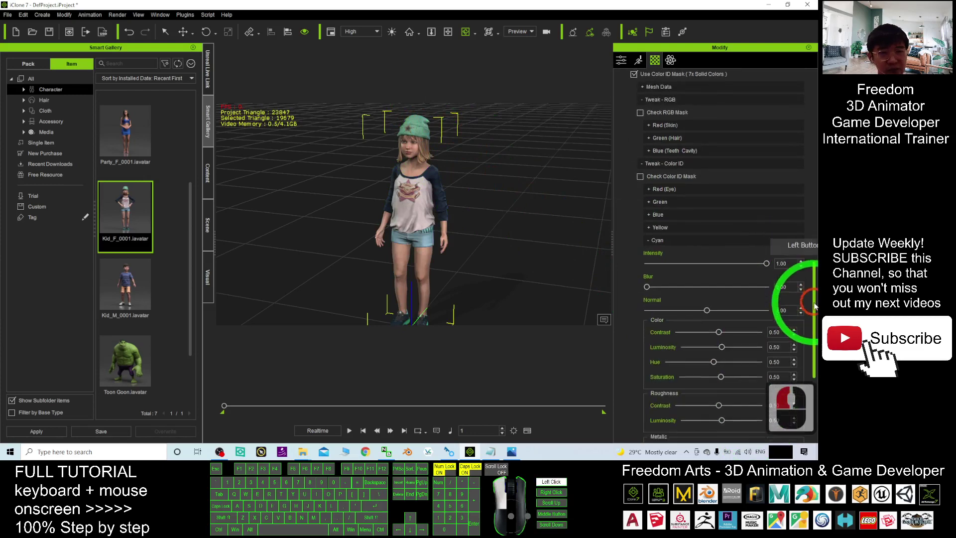
left_click(650, 240)
left_click(692, 393)
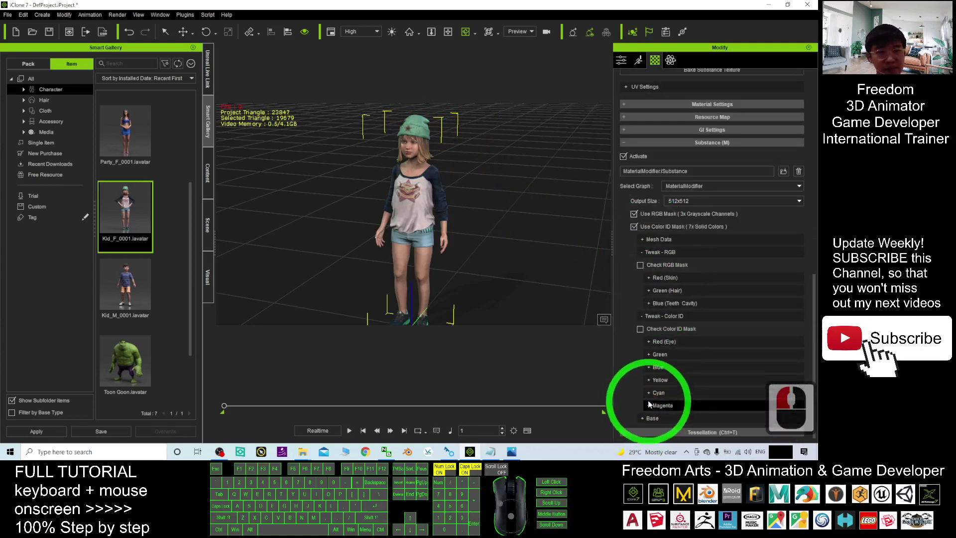
scroll(718, 371, "down", 3)
scroll(719, 371, "down", 3)
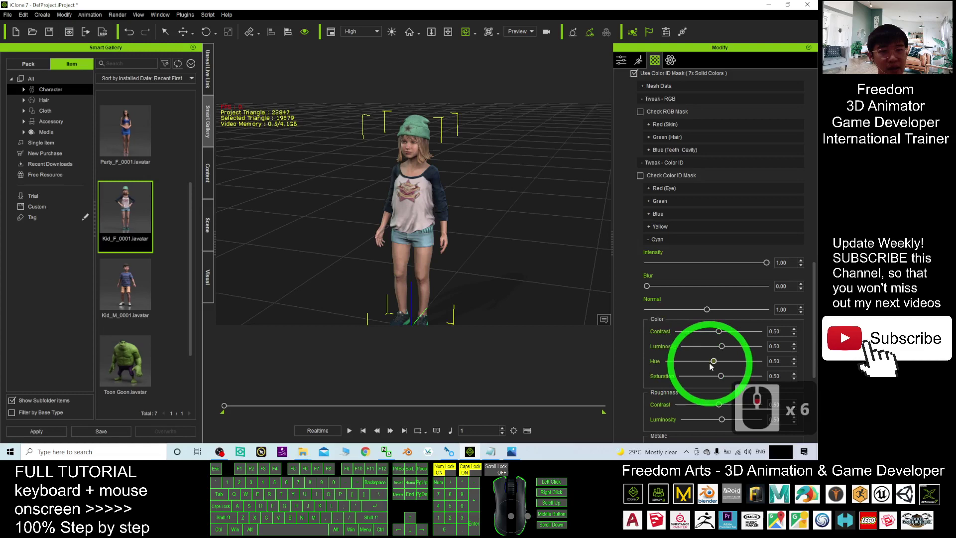
left_click_drag(713, 361, 739, 361)
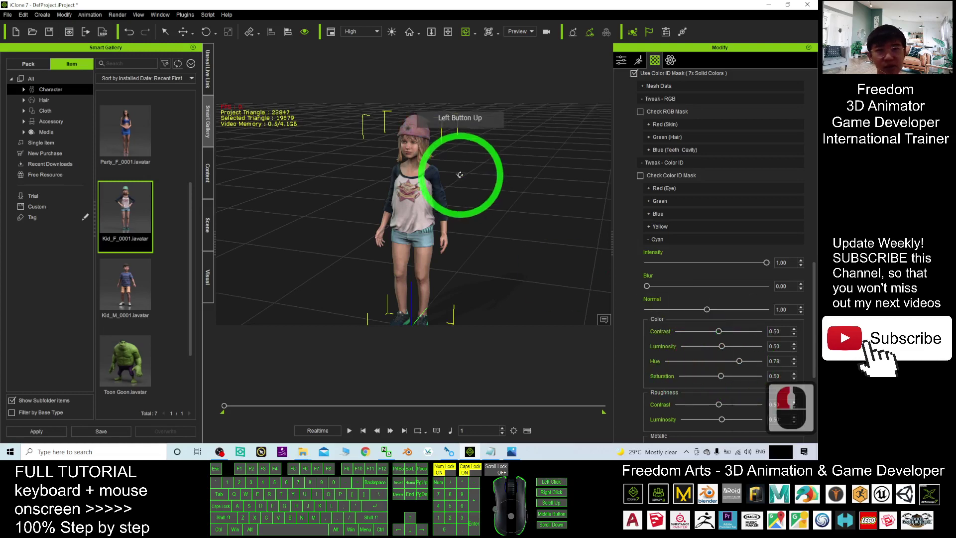
Frame the beanie, try green, then settle on Cyan Hue 0.73 and Luminosity 0.53 for pink.
scroll(449, 161, "up", 4)
scroll(440, 155, "down", 4)
key("x")
left_click_drag(429, 149, 429, 253)
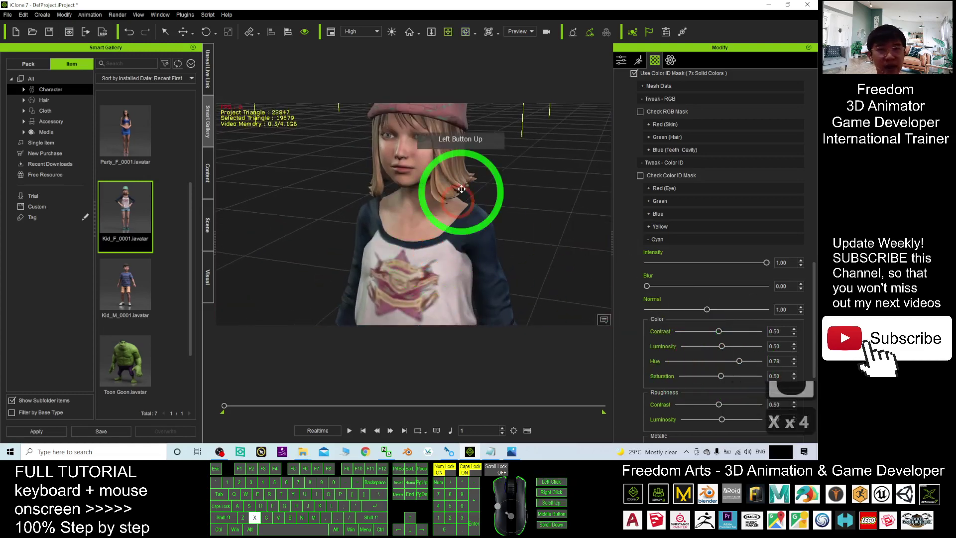
left_click_drag(461, 192, 452, 257)
mouse_move(739, 361)
left_mouse_down()
mouse_move(711, 361)
mouse_move(796, 362)
mouse_move(758, 363)
left_mouse_up()
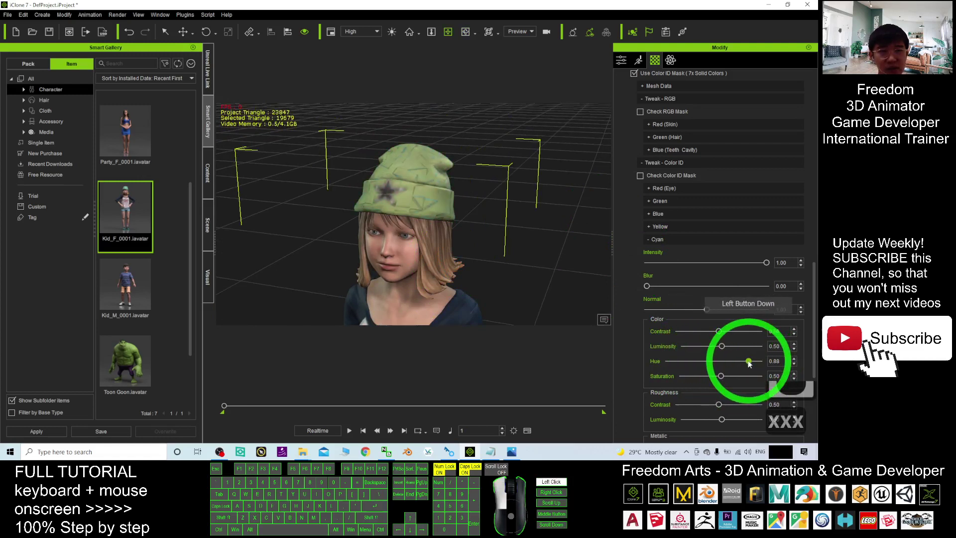
left_click_drag(722, 346, 735, 361)
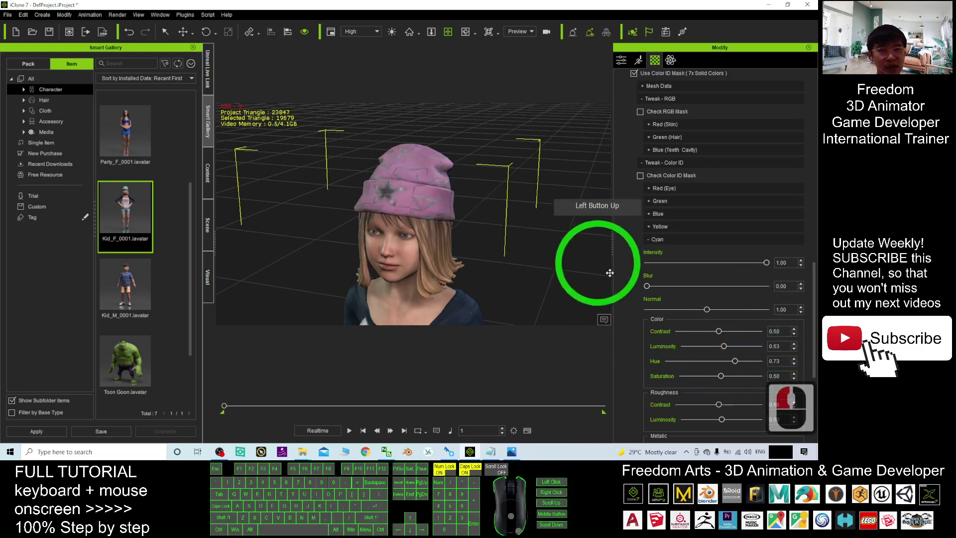
Collapse the Cyan settings and toggle the Color ID mask preview to see each mask's coverage on the whole girl.
left_click(650, 239)
scroll(627, 395, "up", 3)
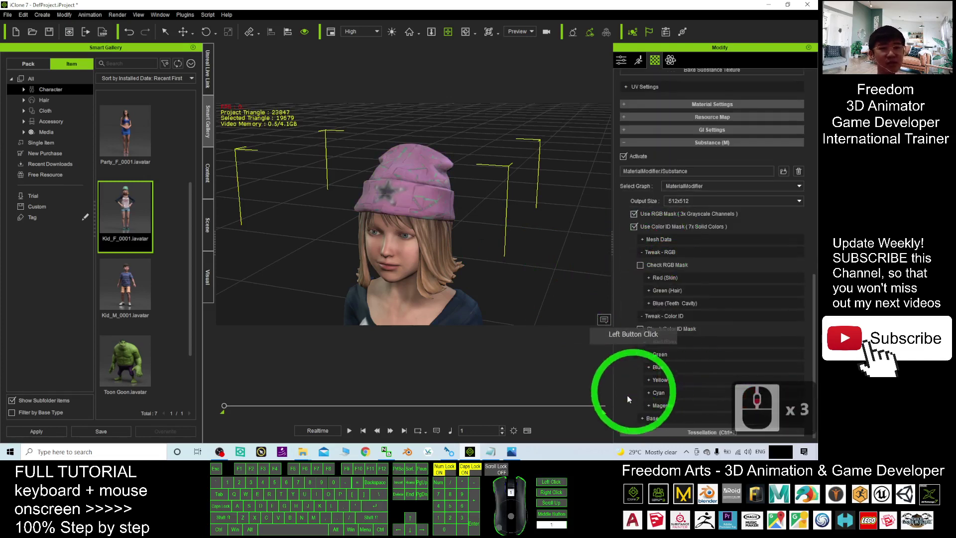
left_click(640, 329)
left_click(641, 328)
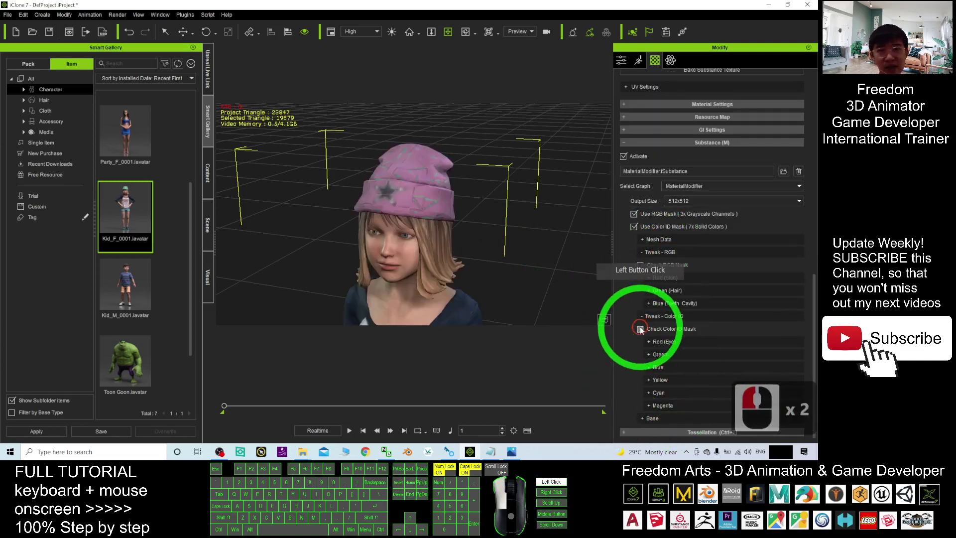
left_click(640, 329)
left_click(641, 329)
left_click(640, 329)
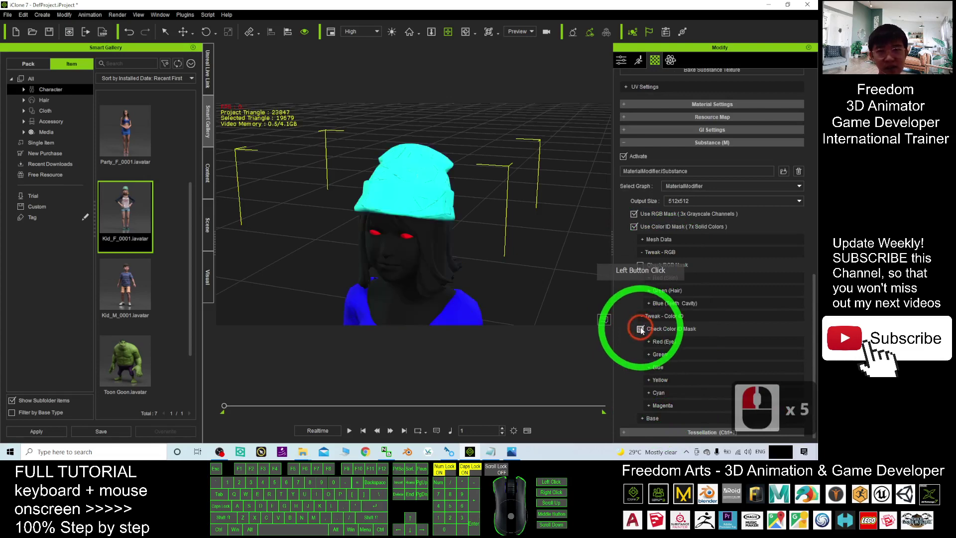
scroll(526, 265, "down", 6)
key("x")
left_click_drag(519, 264, 642, 267)
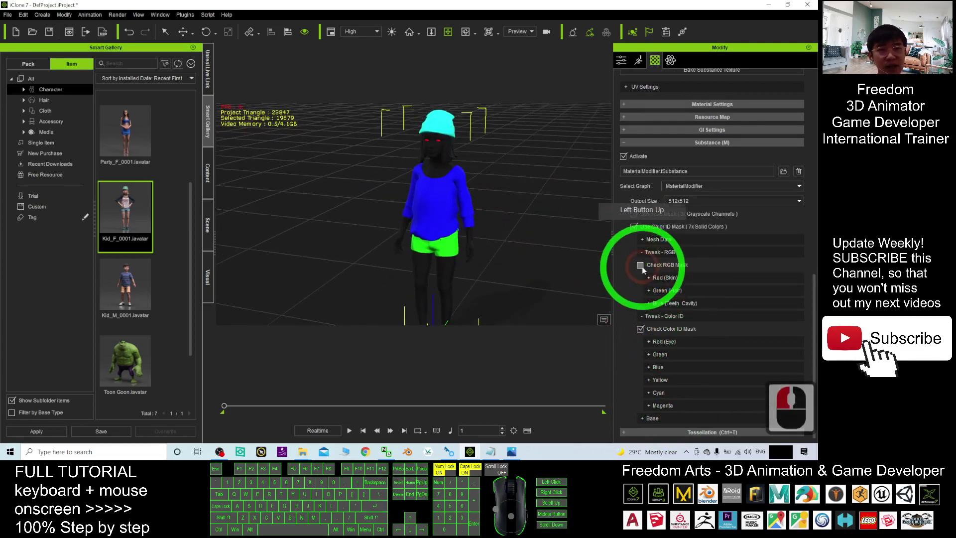
left_click(640, 329)
left_click(640, 328)
Restore normal textures, expand the Blue mask settings and lower the Blue hue.
left_click(641, 329)
scroll(431, 209, "up", 3)
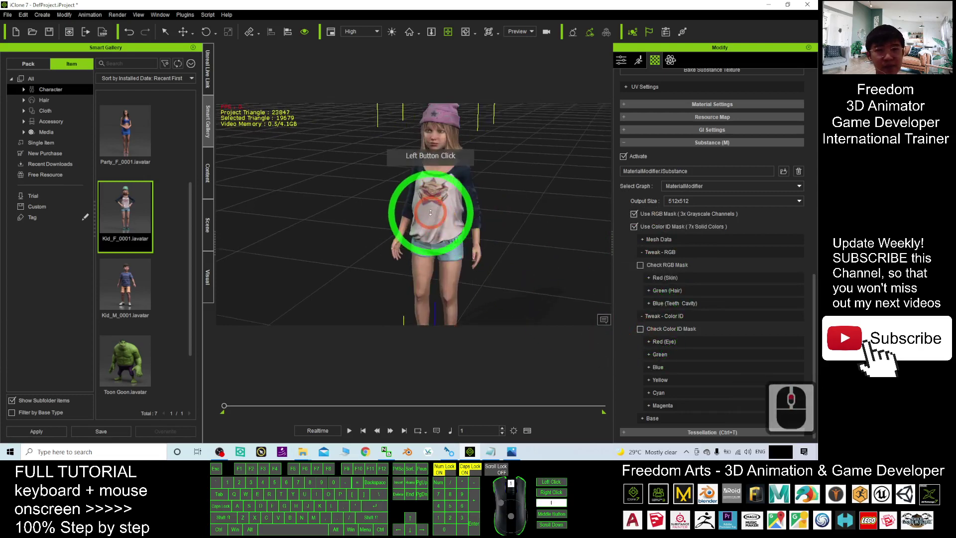
left_click(649, 367)
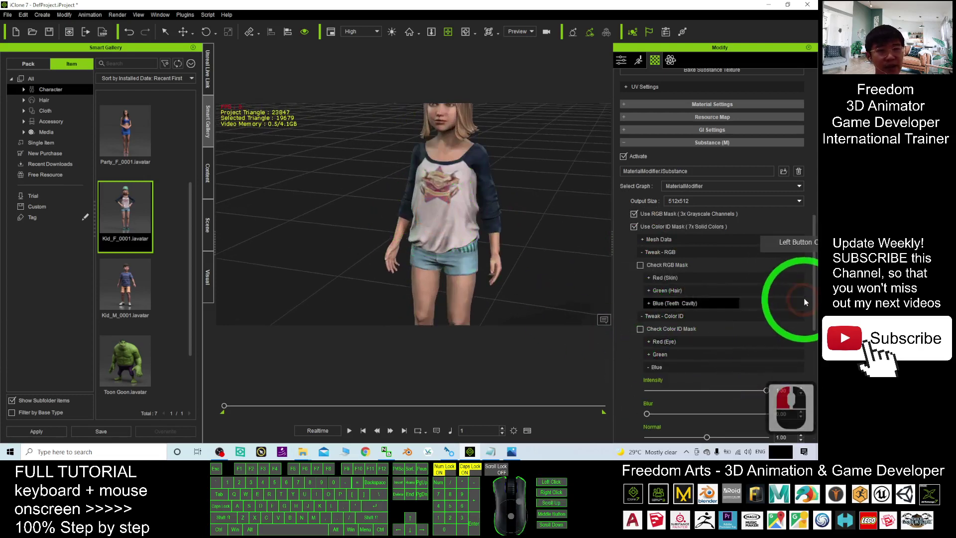
left_click_drag(813, 309, 814, 354)
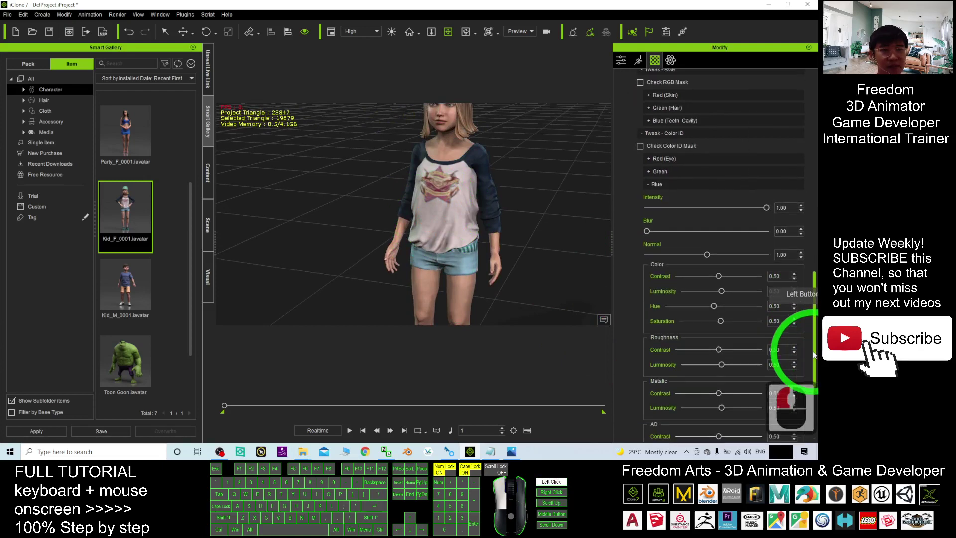
left_click_drag(713, 306, 691, 305)
Fine-tune the Blue hue to 0.34 with the shirt framed, giving a purple emblem.
scroll(513, 184, "up", 4)
scroll(513, 176, "down", 3)
key("x")
left_click_drag(507, 166, 472, 138)
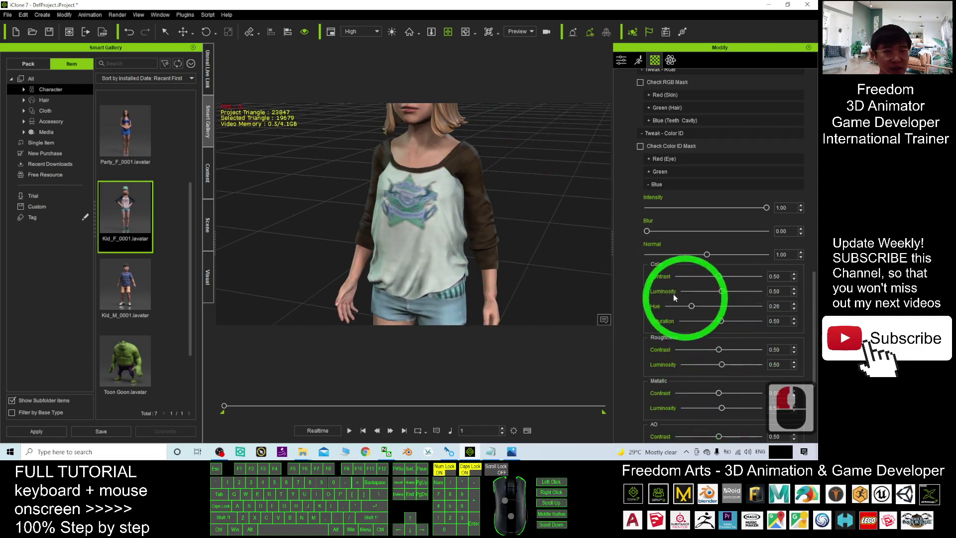
mouse_move(692, 307)
left_mouse_down()
mouse_move(731, 313)
mouse_move(720, 295)
mouse_move(750, 297)
mouse_move(690, 294)
mouse_move(719, 297)
mouse_move(725, 275)
mouse_move(747, 279)
mouse_move(722, 277)
mouse_move(687, 309)
mouse_move(699, 308)
left_mouse_up()
scroll(436, 258, "down", 6)
key("x")
key("c")
left_click_drag(393, 253, 665, 207)
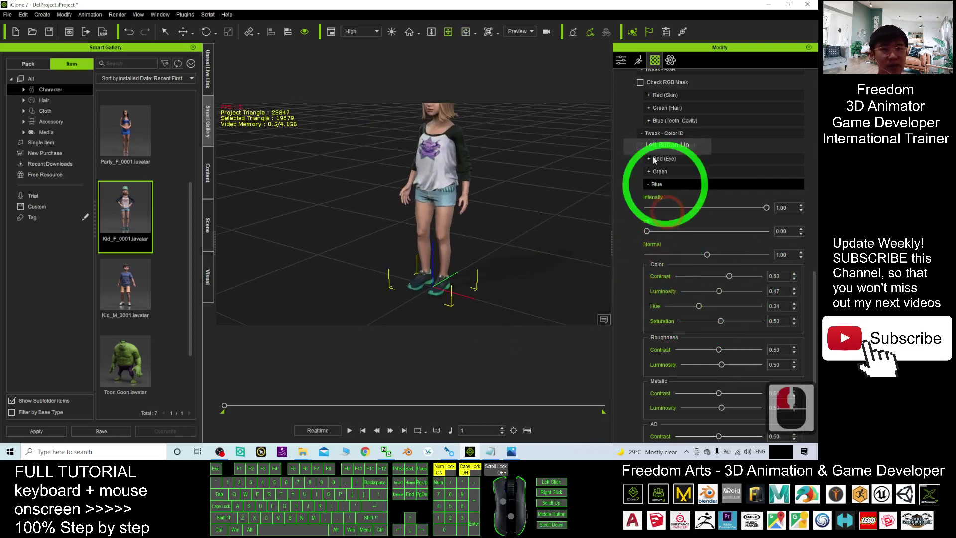
Collapse the Blue settings and toggle the Color ID mask preview, ending on normal textures.
left_click(649, 184)
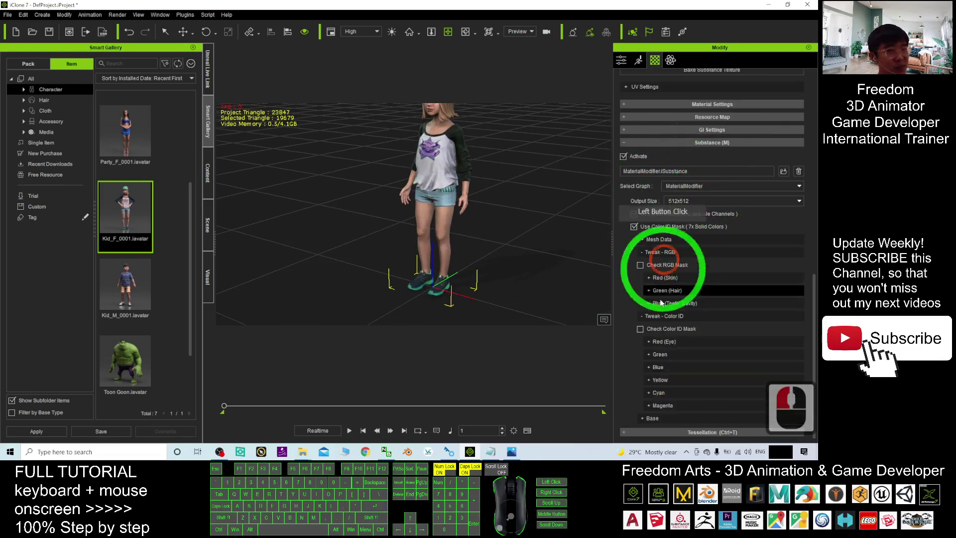
left_click(640, 328)
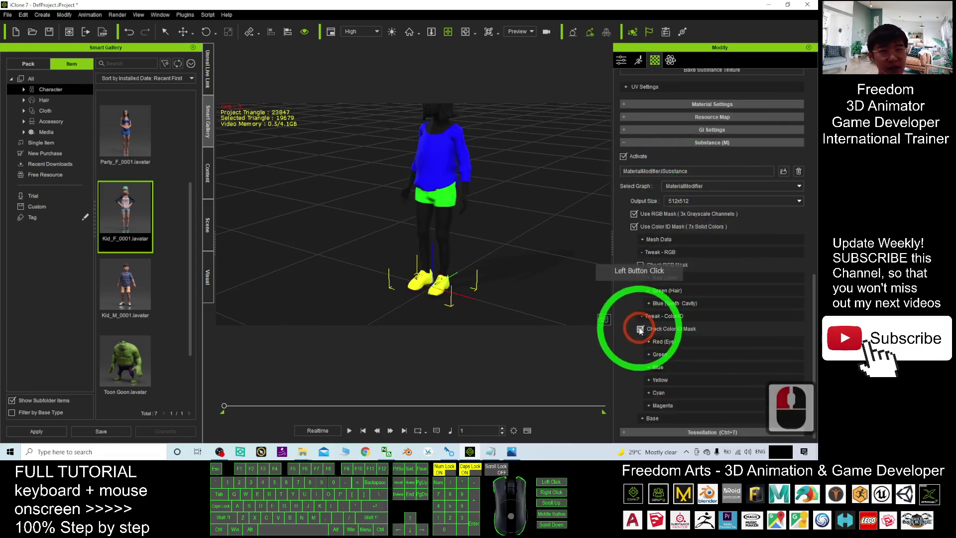
left_click(640, 329)
left_click(640, 329)
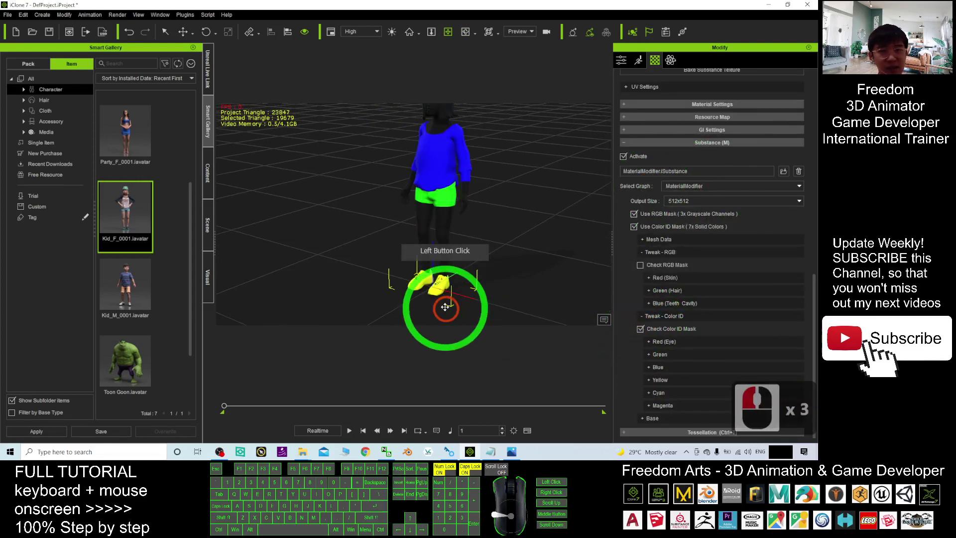
left_click(641, 329)
scroll(489, 263, "down", 2)
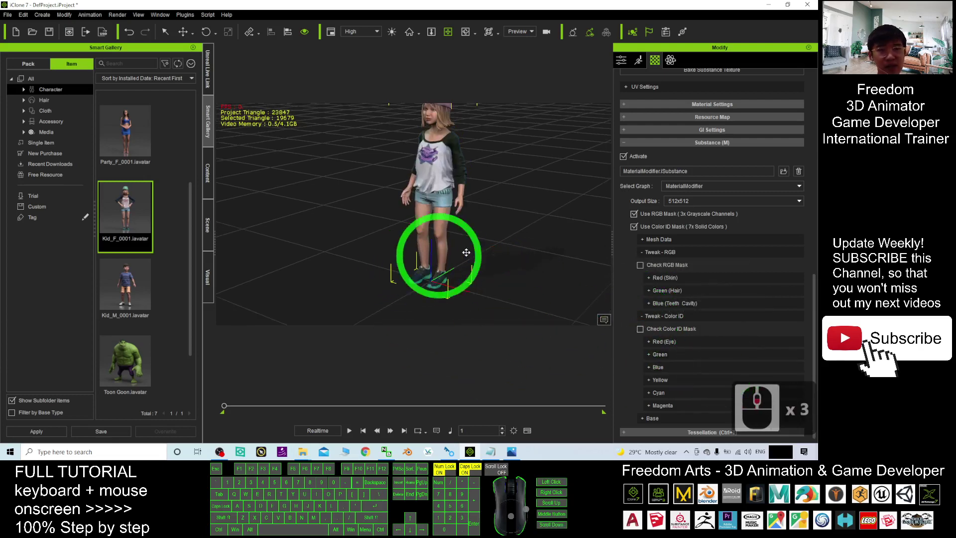
scroll(466, 252, "up", 5)
Set the Yellow mask to Hue 0.24 and Color Contrast 0.72, and raise roughness contrast.
left_click(651, 383)
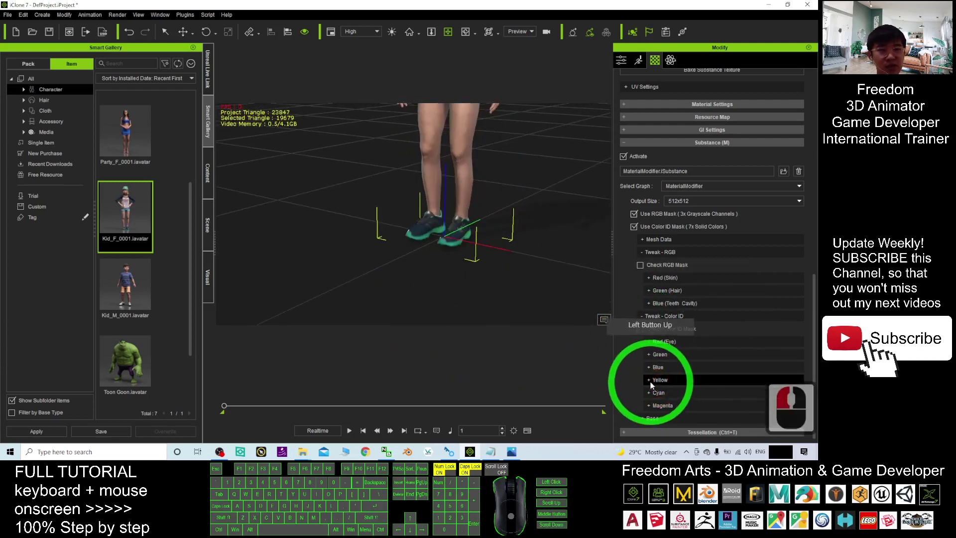
scroll(694, 363, "down", 6)
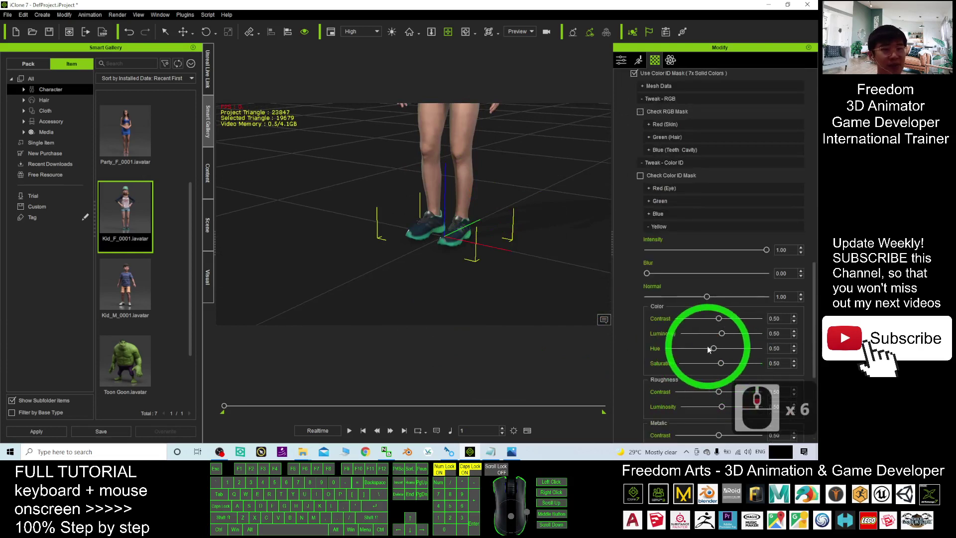
left_click_drag(714, 349, 694, 349)
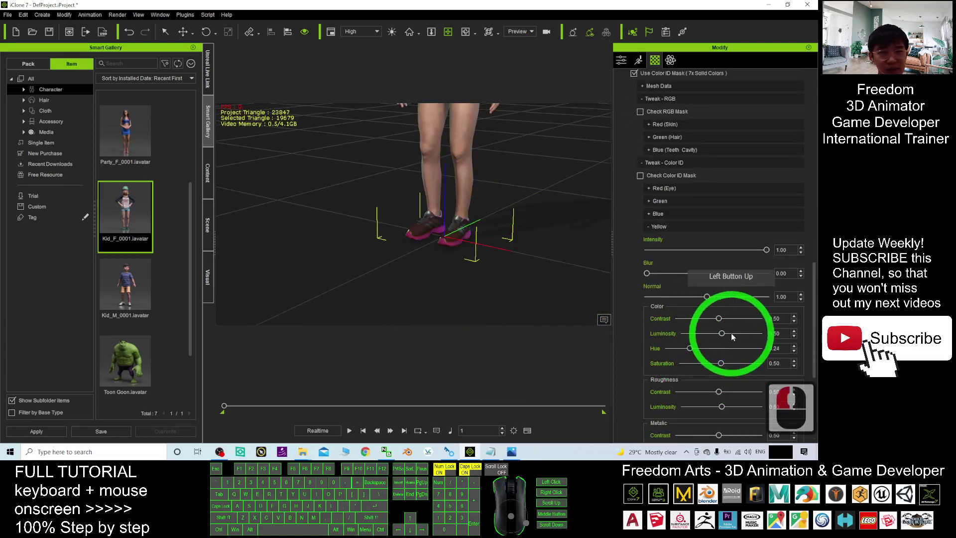
left_click_drag(719, 319, 749, 318)
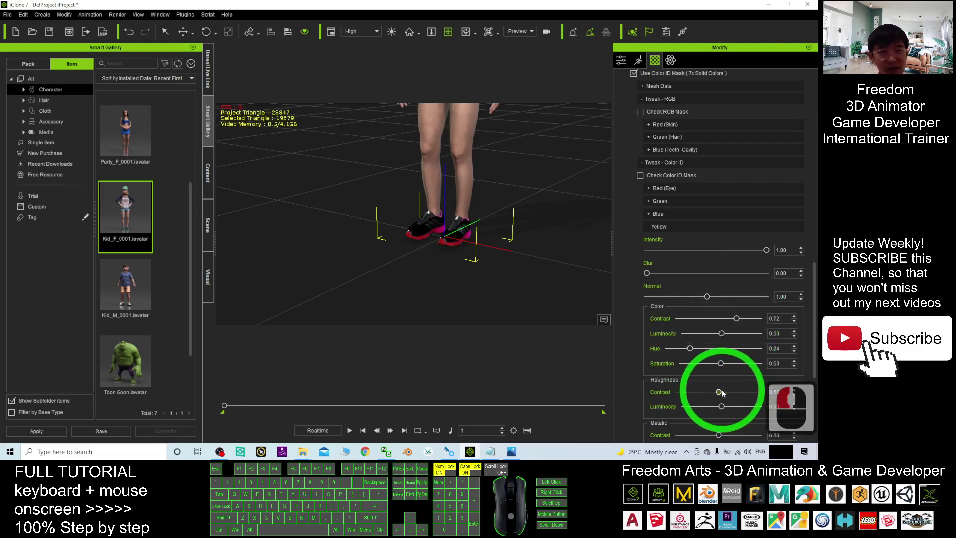
mouse_move(719, 391)
left_mouse_down()
mouse_move(754, 388)
mouse_move(683, 379)
mouse_move(737, 386)
mouse_move(670, 389)
mouse_move(726, 398)
mouse_move(718, 398)
left_mouse_up()
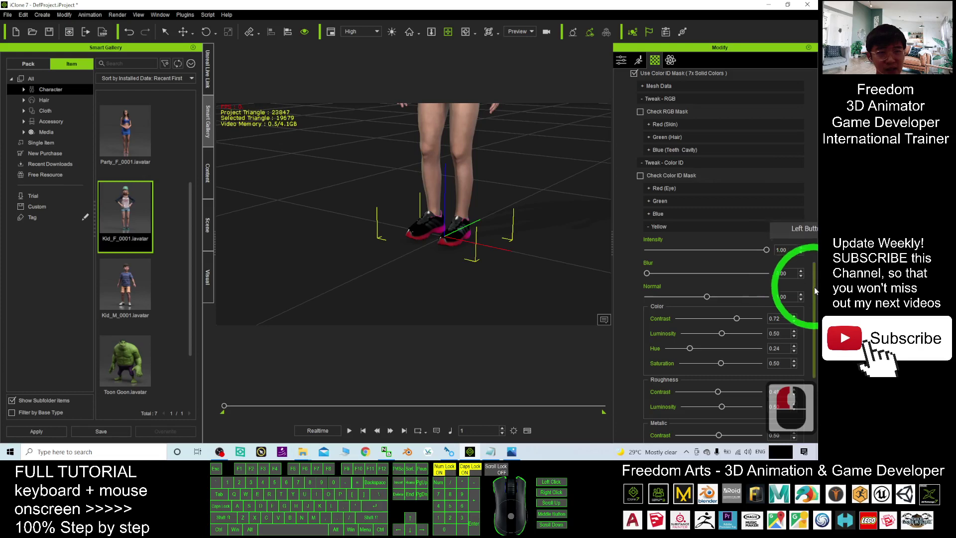
left_click_drag(815, 291, 816, 238)
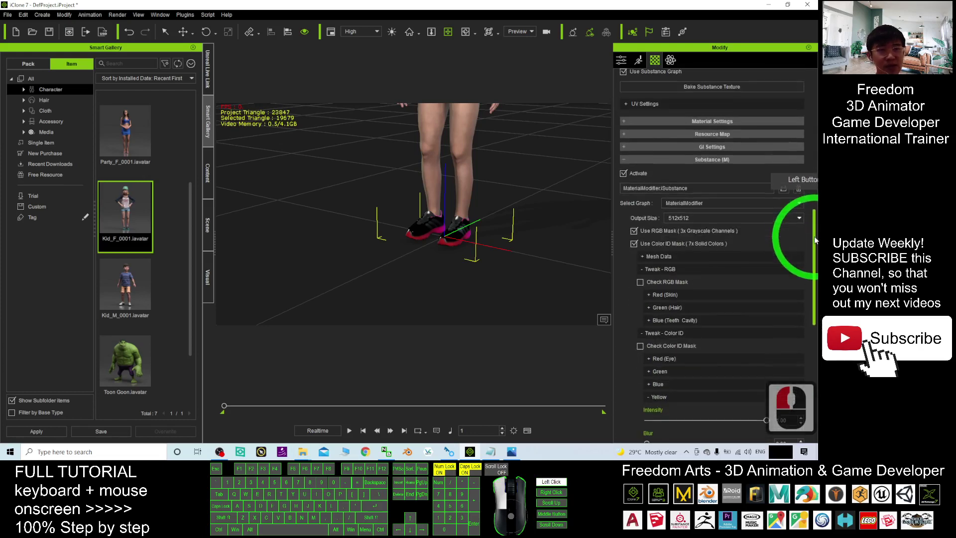
left_click(641, 346)
left_click(433, 152)
scroll(543, 201, "down", 7)
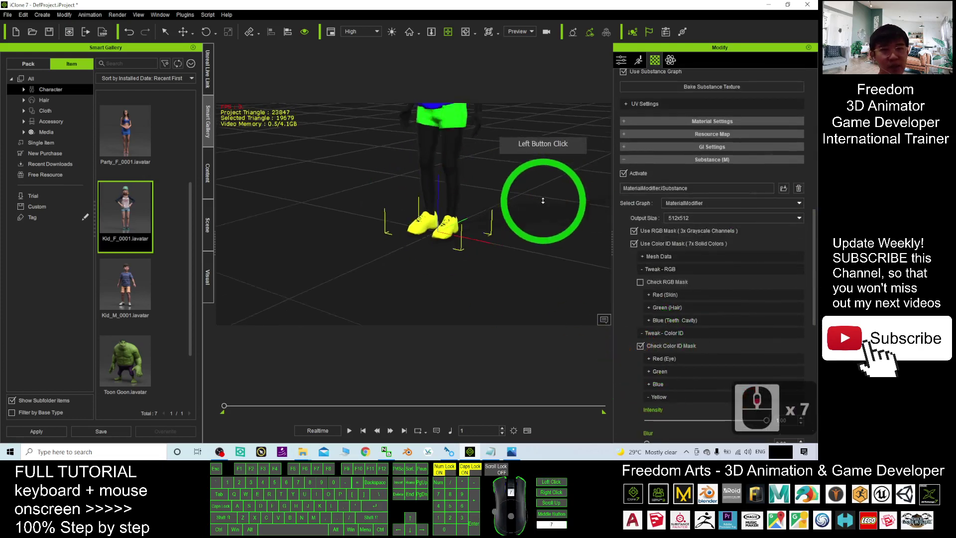
scroll(543, 201, "down", 4)
left_click_drag(497, 171, 508, 224)
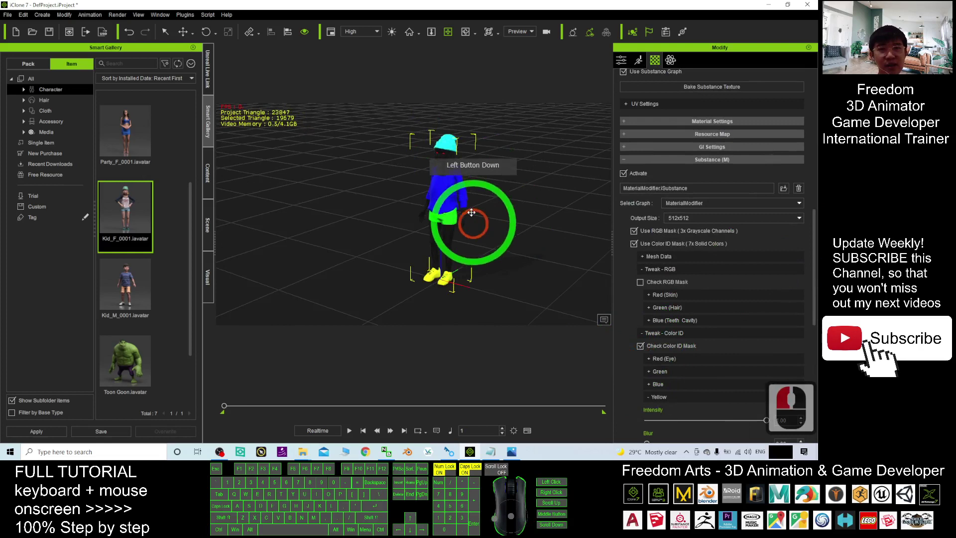
left_click(641, 346)
left_click(474, 154)
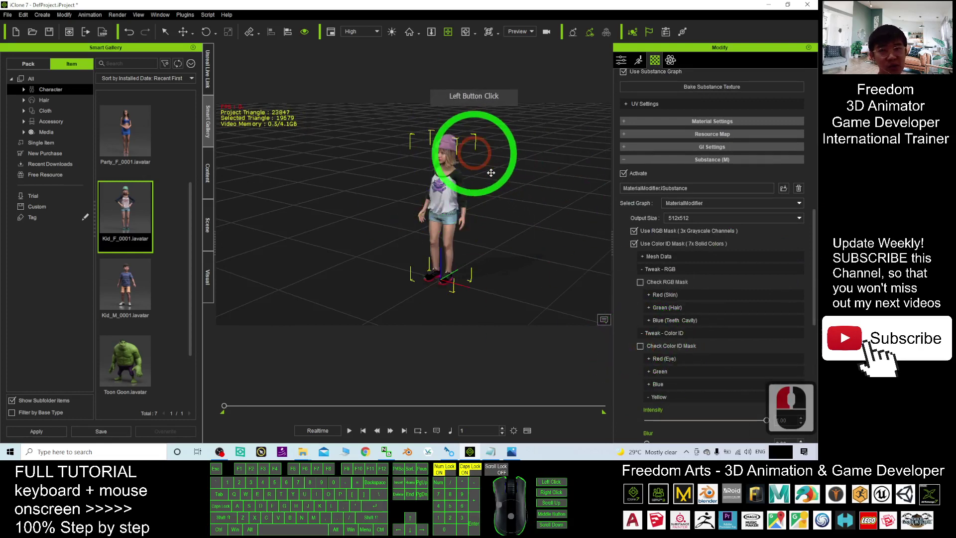
left_click(640, 345)
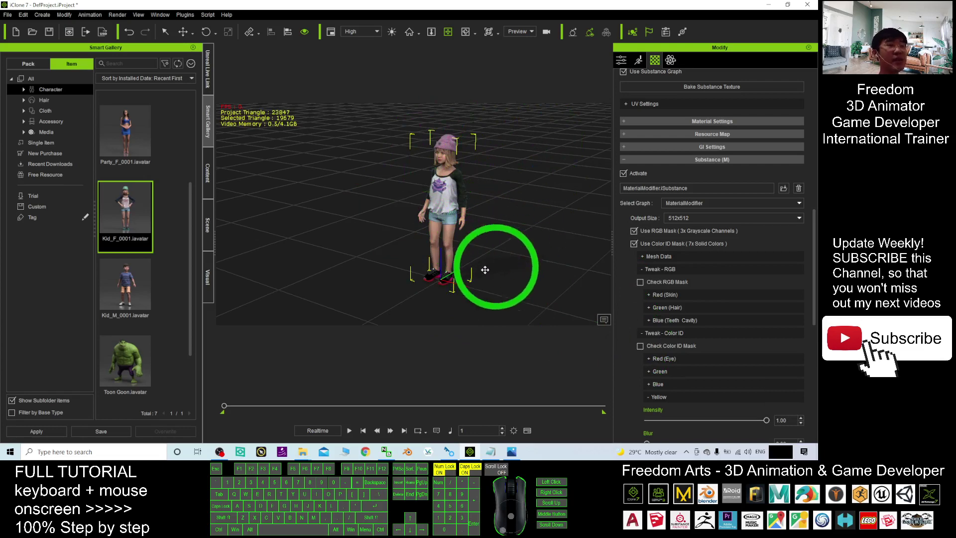
scroll(454, 214, "up", 3)
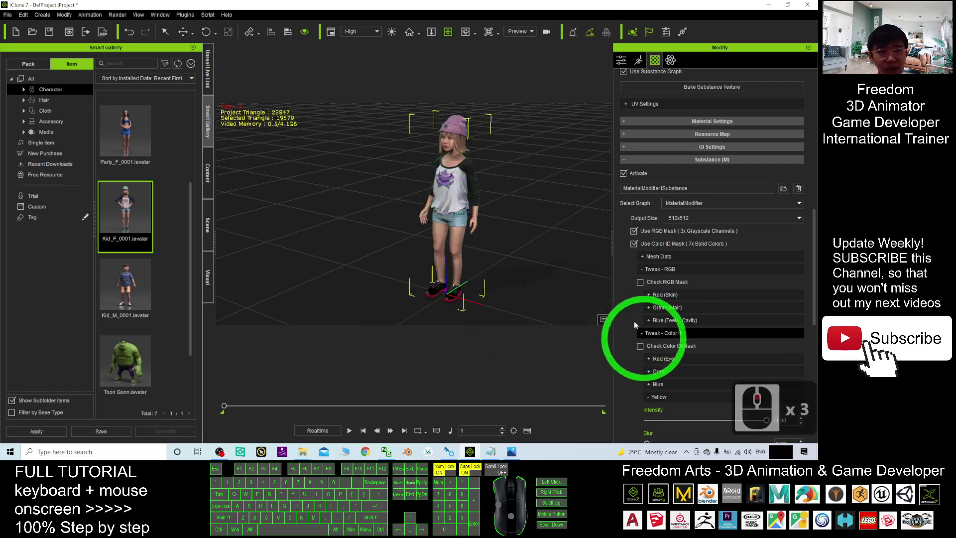
scroll(518, 211, "up", 2)
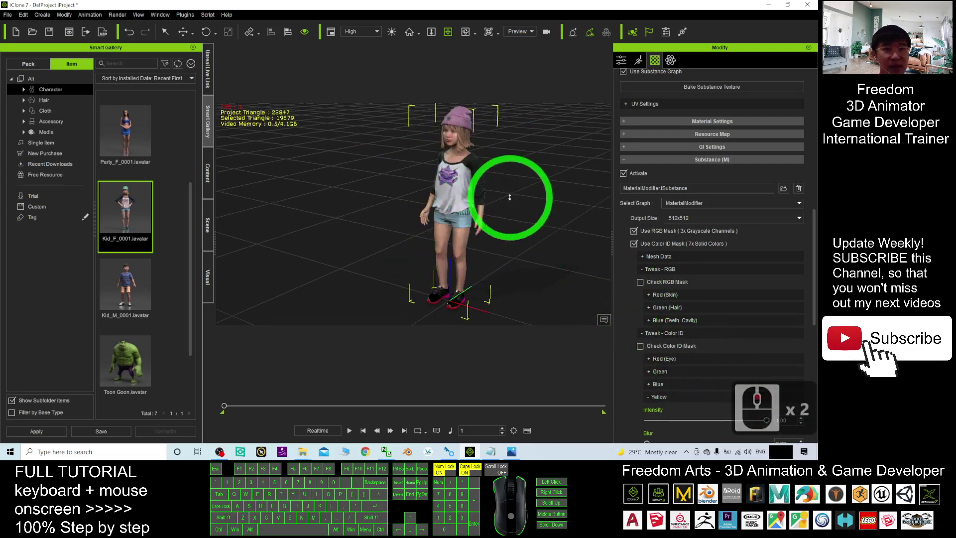
Preview the RGB mask regions on the girl's head, then hide the mask.
left_click(640, 282)
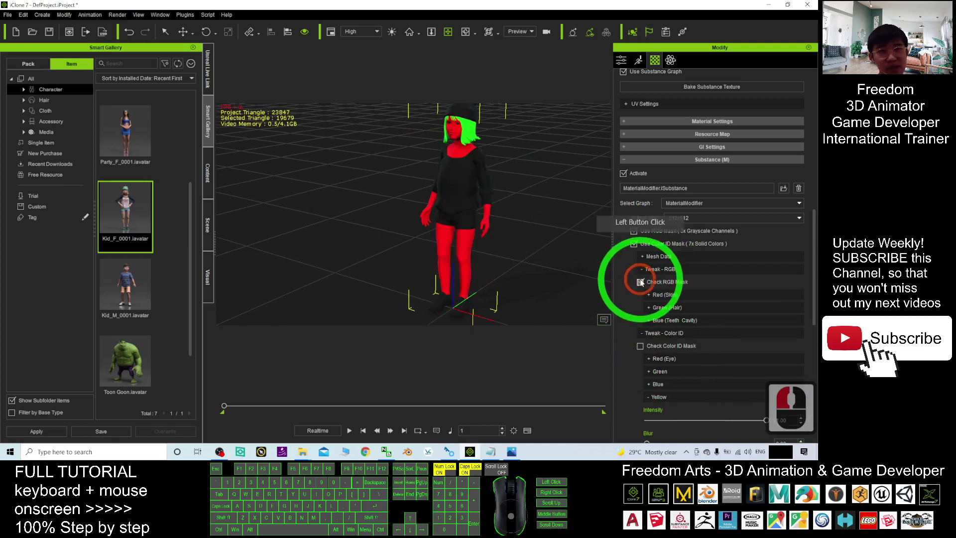
left_click(640, 282)
left_click(640, 281)
left_click(471, 104)
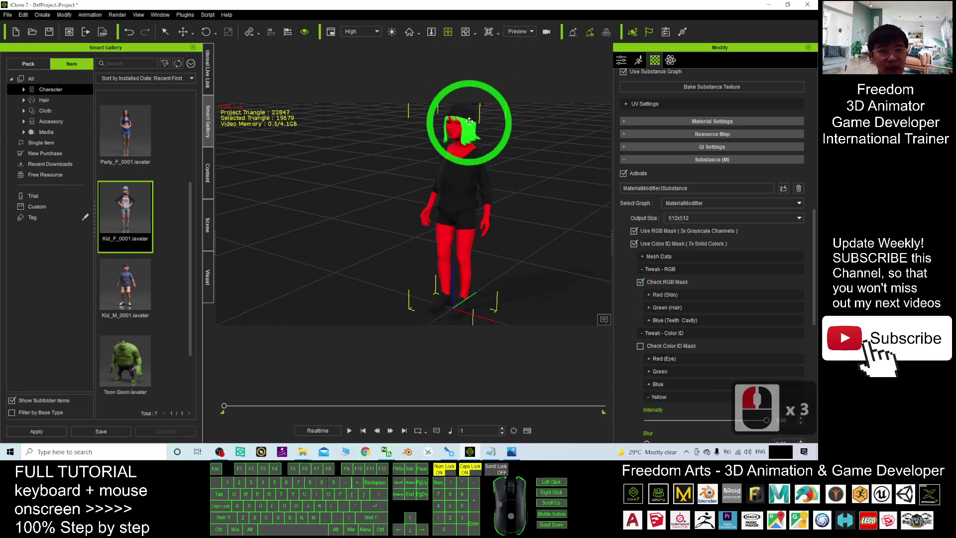
scroll(498, 121, "up", 6)
key("x")
left_click_drag(513, 122, 480, 244)
left_click(651, 282)
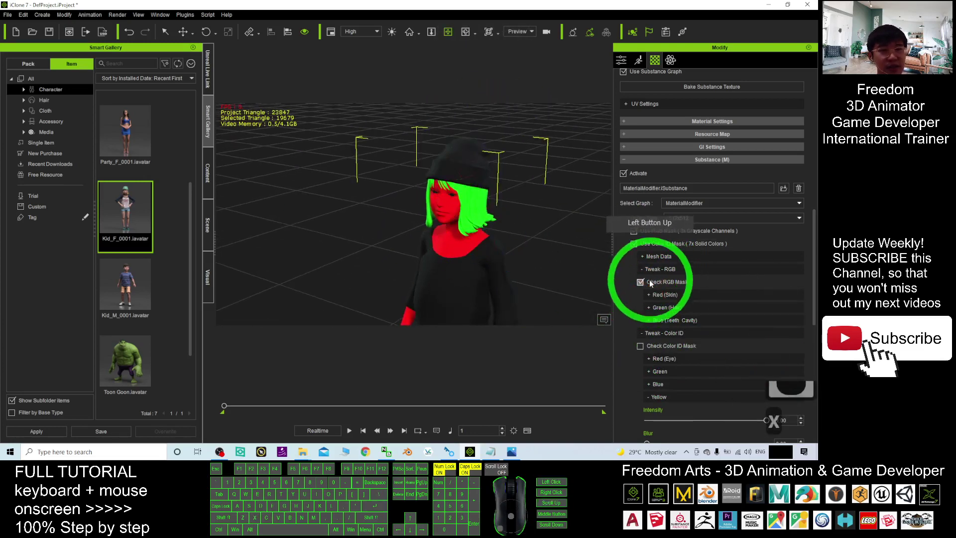
left_click(641, 282)
Set the Green (Hair) Hue to about 0.85 and Contrast to 0.77 for vivid purple hair.
left_click(649, 306)
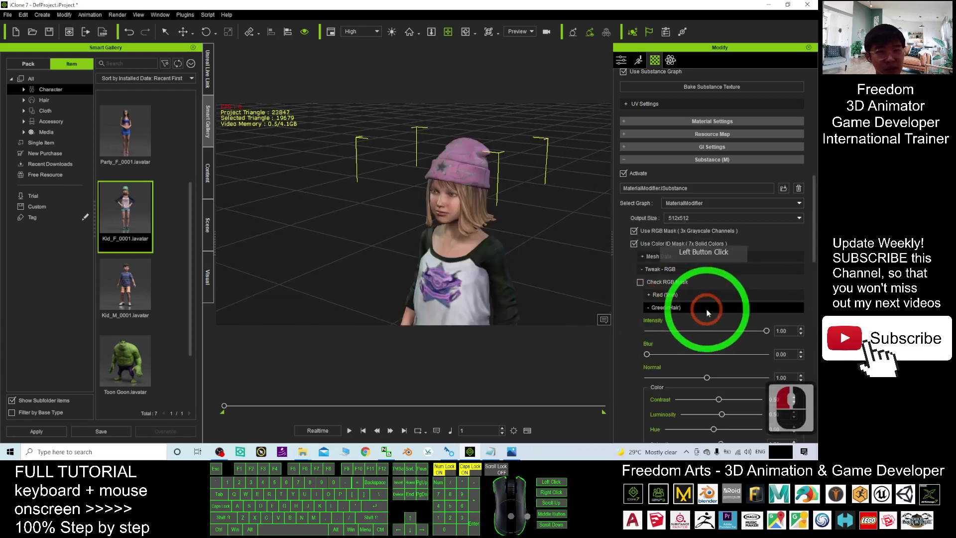
scroll(716, 320, "down", 5)
left_click_drag(714, 301, 728, 304)
scroll(518, 209, "up", 5)
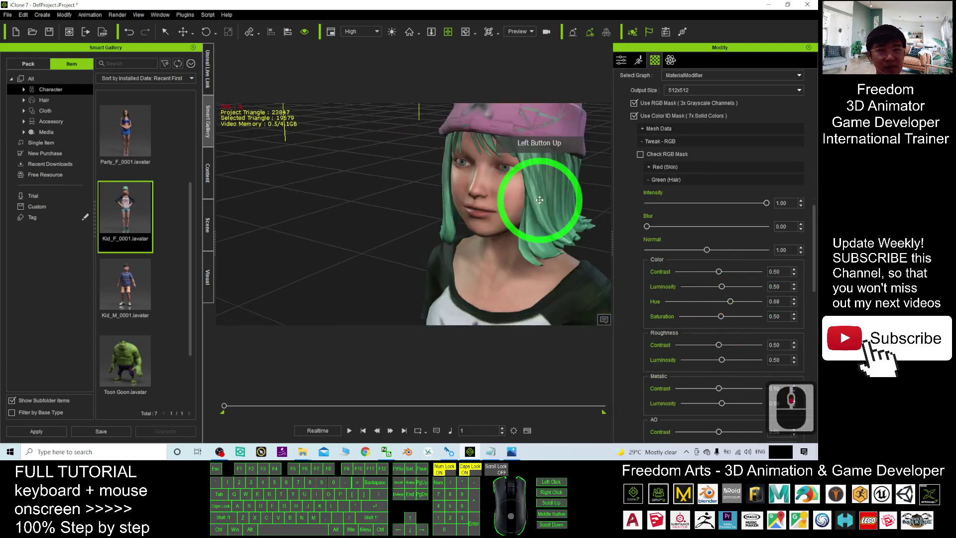
key("x")
left_click_drag(540, 201, 503, 209)
mouse_move(730, 301)
left_mouse_down()
mouse_move(694, 301)
mouse_move(730, 286)
mouse_move(746, 301)
left_mouse_up()
left_click_drag(719, 271, 742, 274)
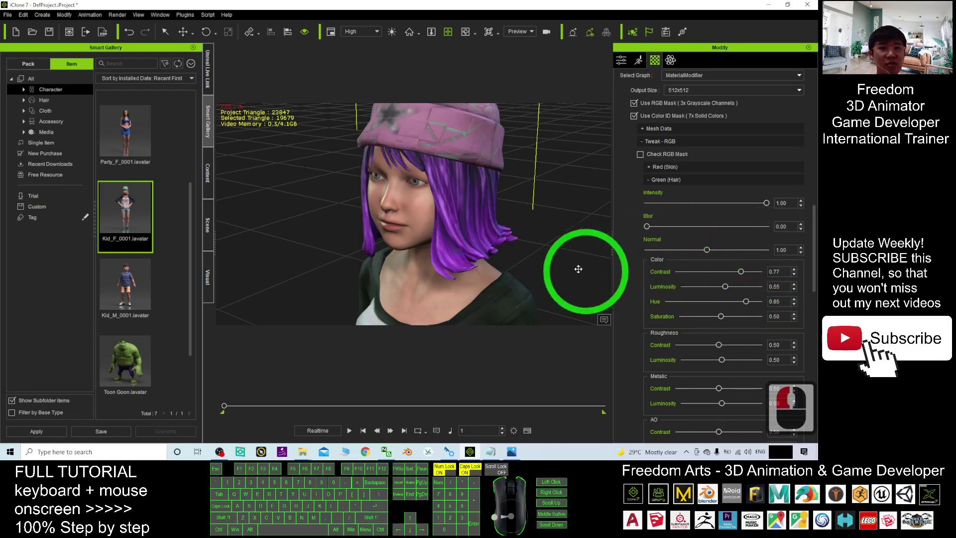
scroll(548, 256, "down", 7)
key("x")
left_click_drag(489, 242, 523, 187)
key("c")
left_click_drag(518, 192, 653, 203)
left_click_drag(611, 207, 501, 230)
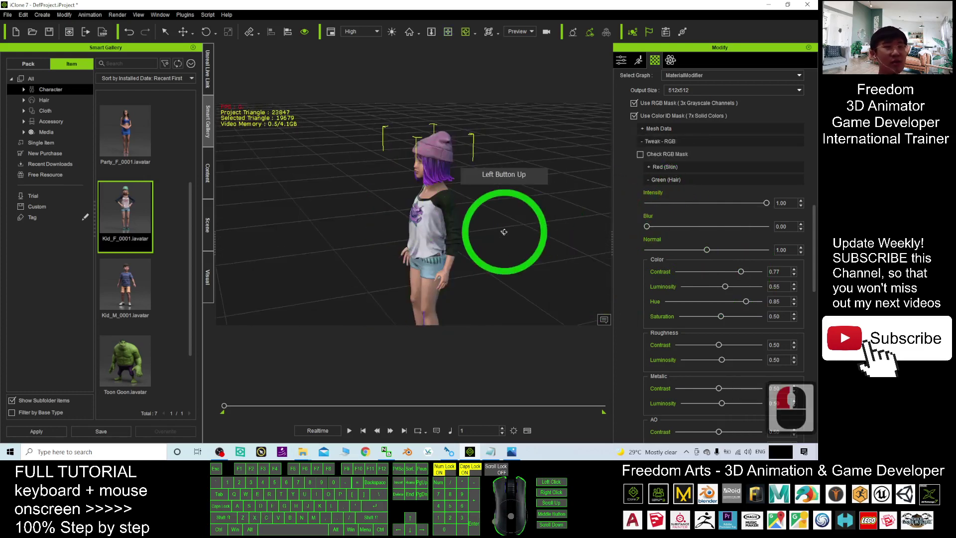
left_click(512, 451)
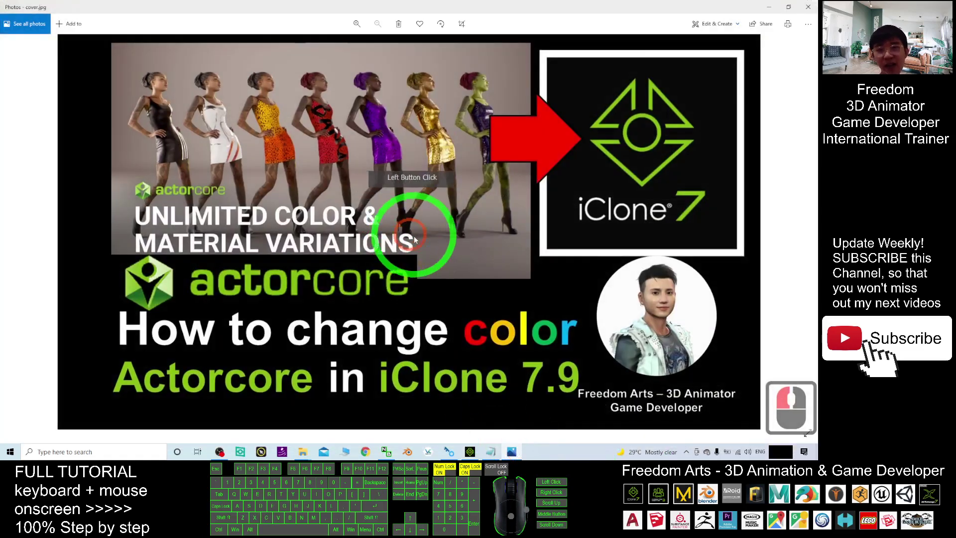
left_click(770, 7)
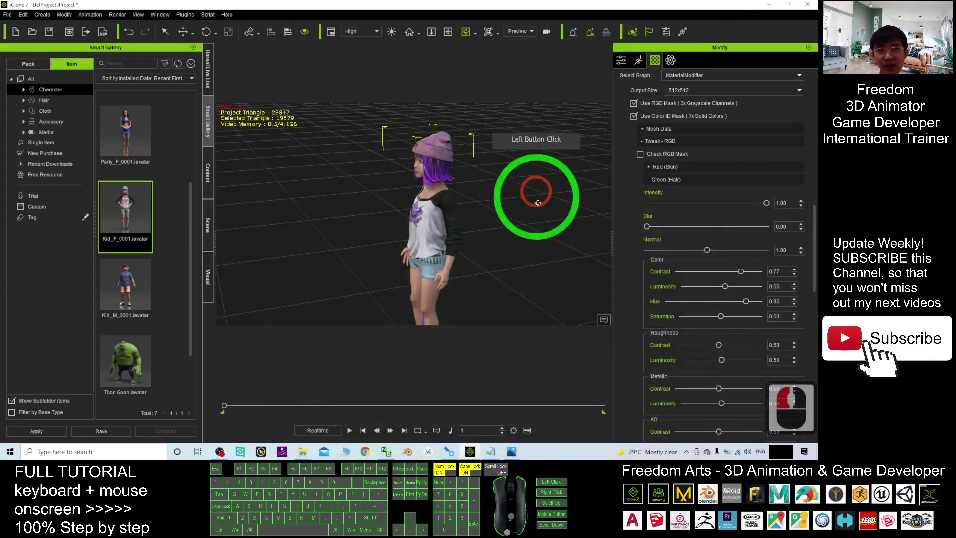
left_click_drag(380, 188, 482, 391)
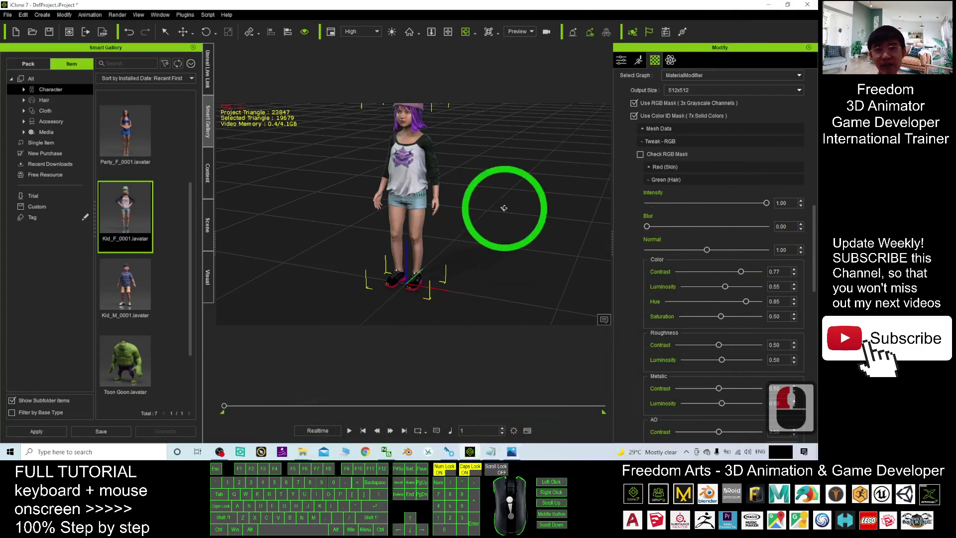
scroll(445, 186, "up", 1)
key("x")
left_click_drag(447, 189, 449, 210)
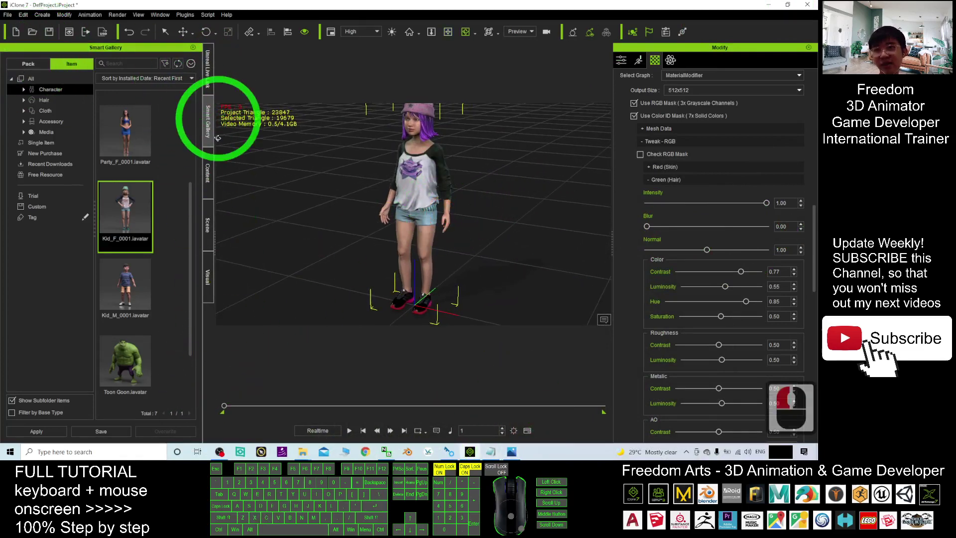
Save the recoloured girl as a new item in Character > Custom > Avatar.
left_click(206, 182)
left_click(73, 59)
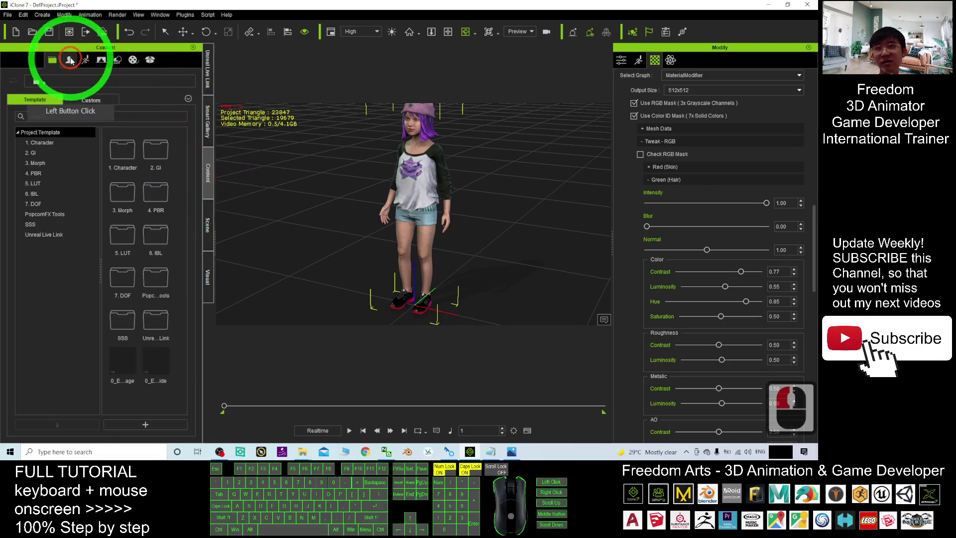
double_click(94, 101)
left_click(33, 143)
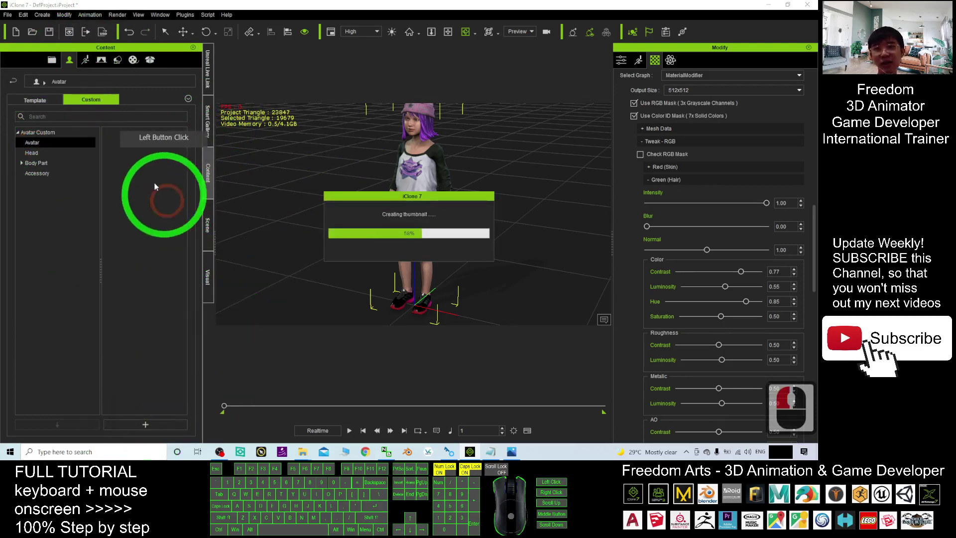
left_click(344, 183)
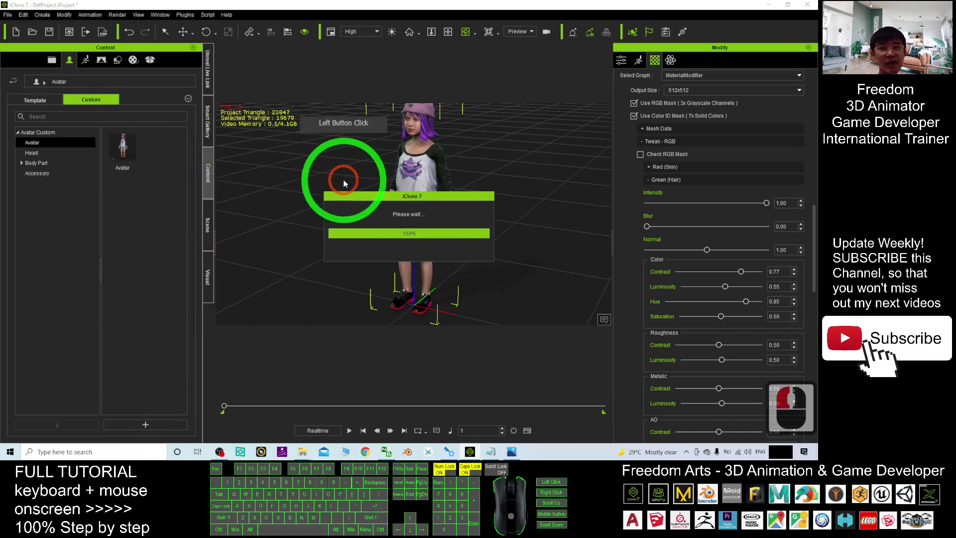
Drag the saved avatar into the scene beside the original, then bring up the Photos cover image.
scroll(299, 192, "down", 4)
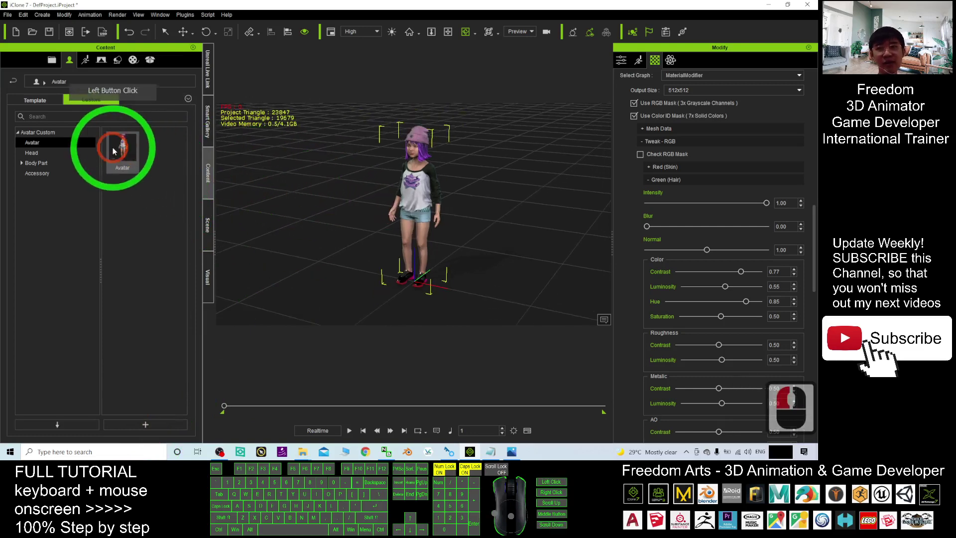
left_click_drag(112, 149, 565, 261)
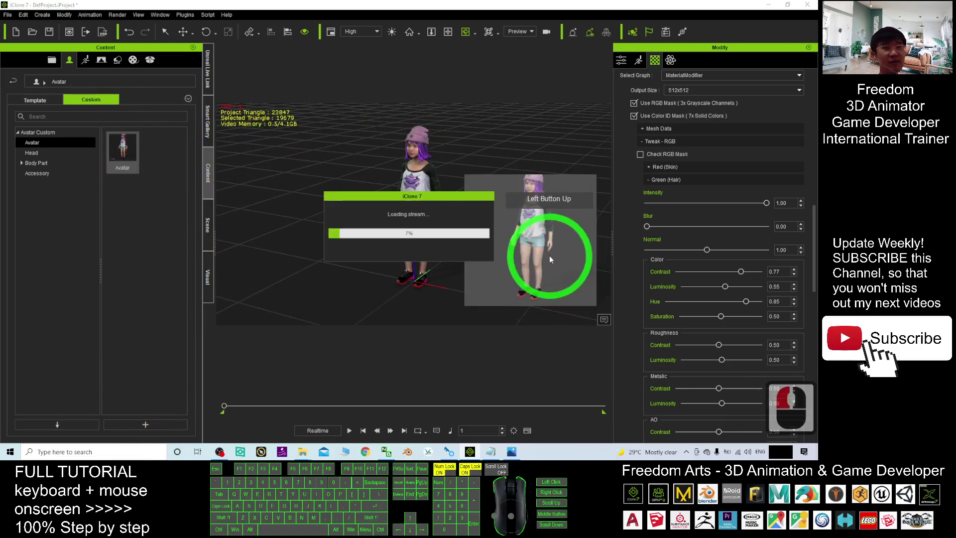
left_click(512, 452)
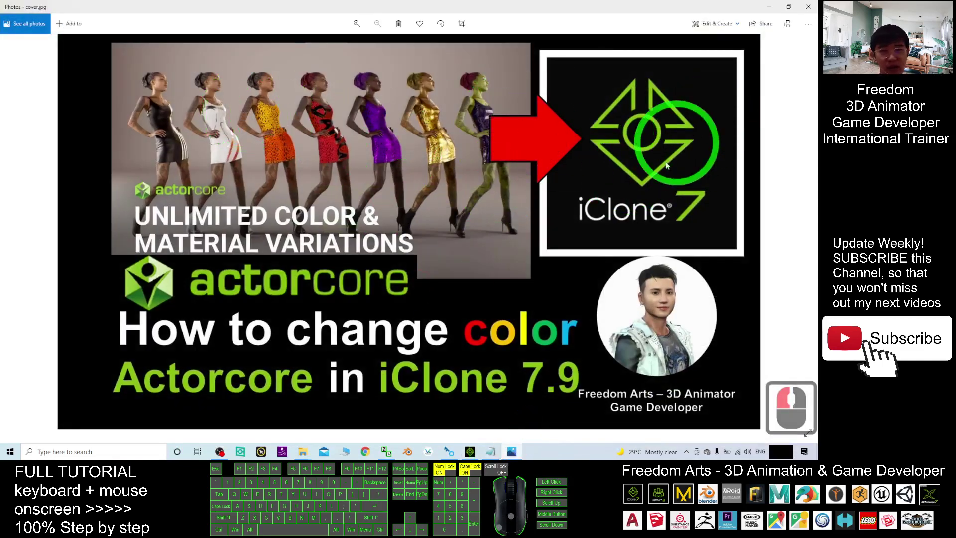
Back in iClone, select the new girl and view her Color ID and RGB Mask resource maps.
left_click(774, 9)
left_click(546, 216)
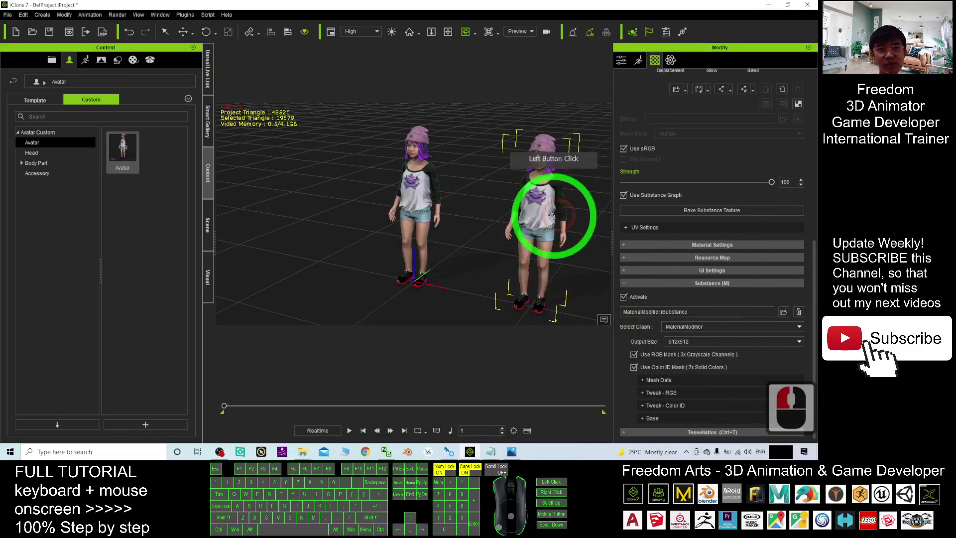
left_click(626, 257)
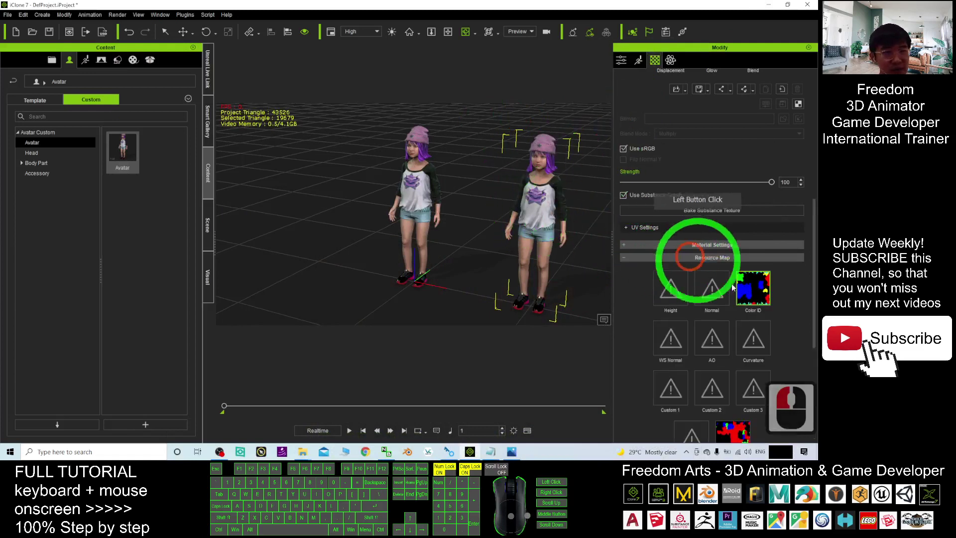
scroll(749, 301, "down", 3)
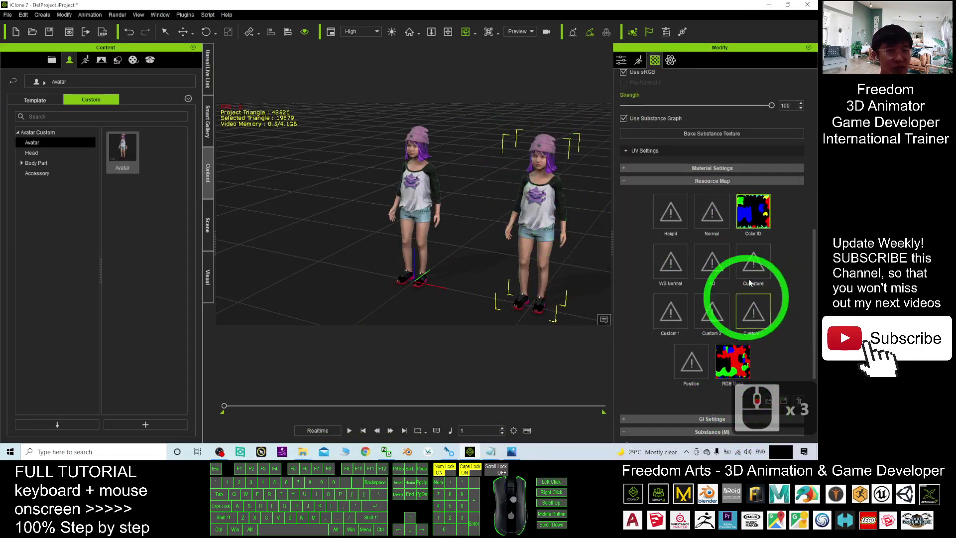
left_click(755, 214)
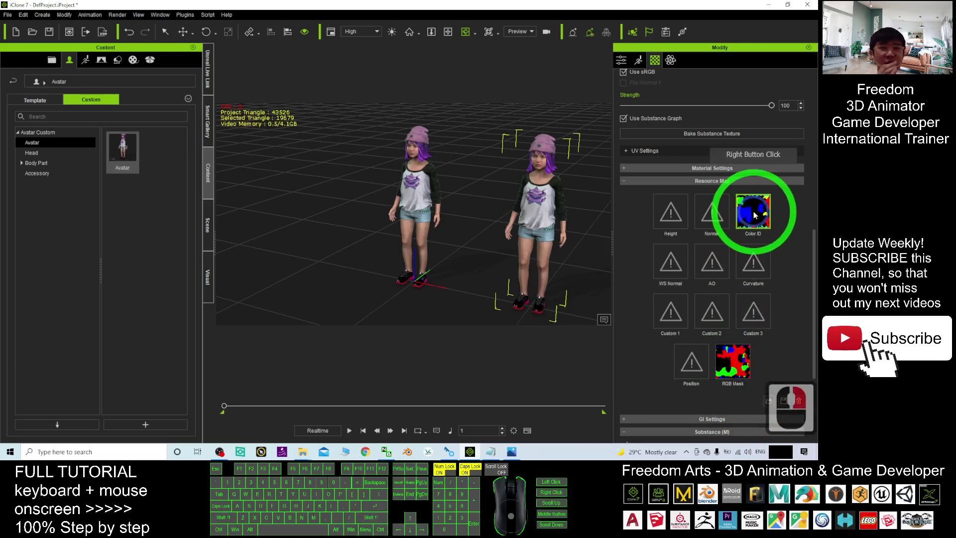
left_click(753, 216)
scroll(767, 334, "down", 2)
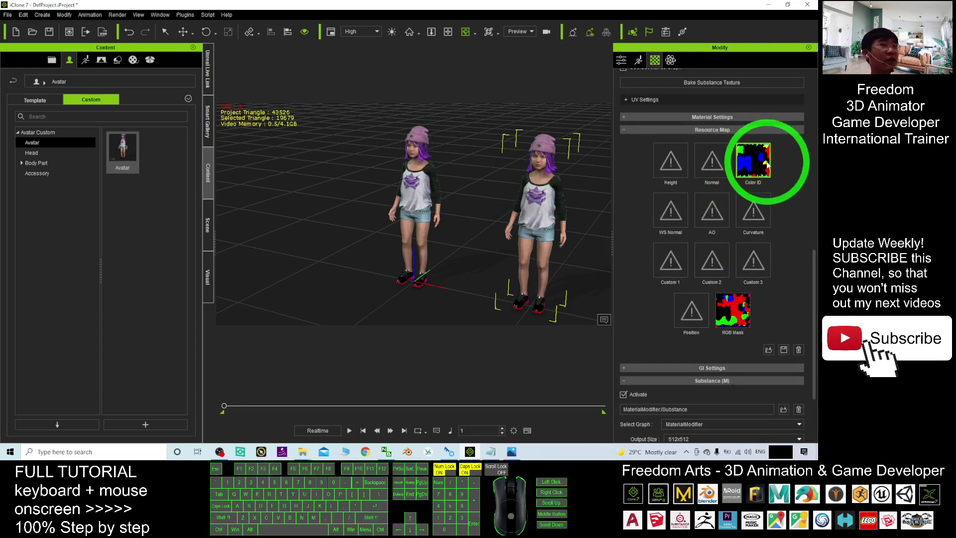
Bring the Photos window showing cover.jpg to the front.
left_click(512, 452)
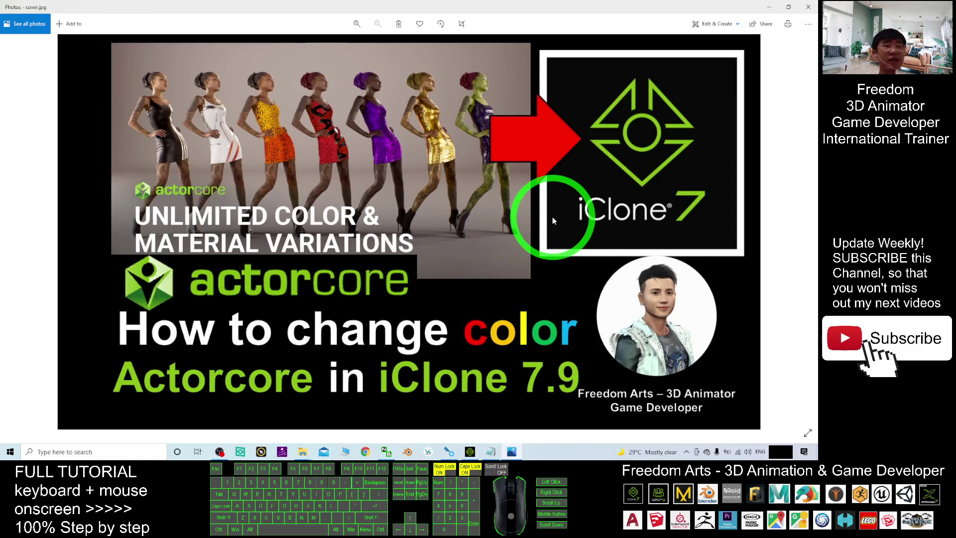
Minimize Photos and frame both purple-haired girls from the front.
left_click(764, 6)
scroll(509, 194, "up", 3)
key("x")
left_click_drag(566, 213, 465, 160)
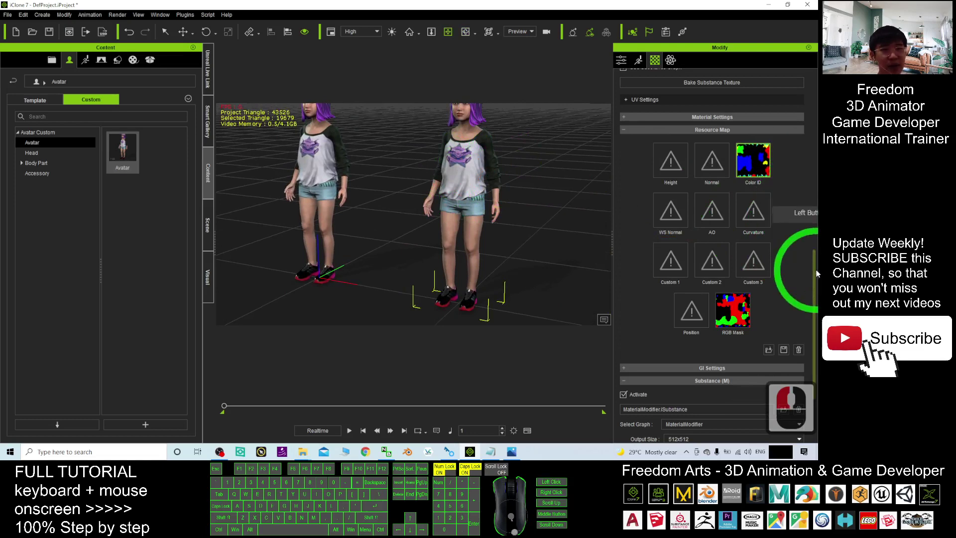
left_click_drag(817, 273, 817, 334)
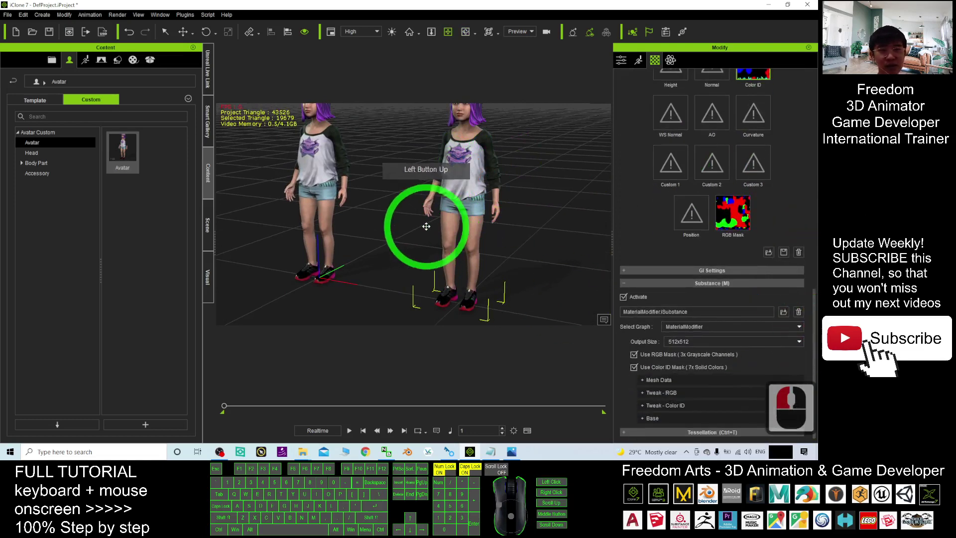
scroll(369, 177, "down", 3)
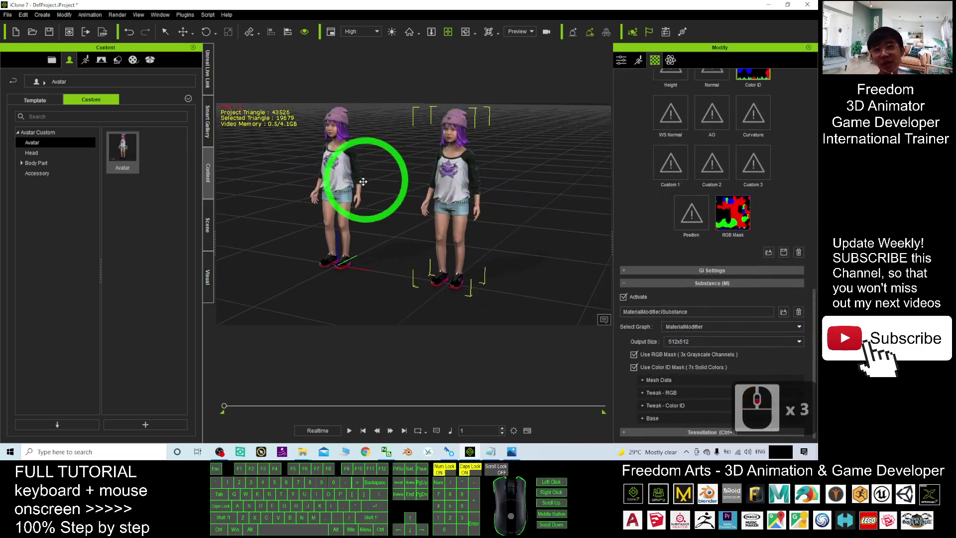
key("x")
left_click_drag(367, 179, 360, 206)
key("c")
left_click_drag(361, 207, 363, 207)
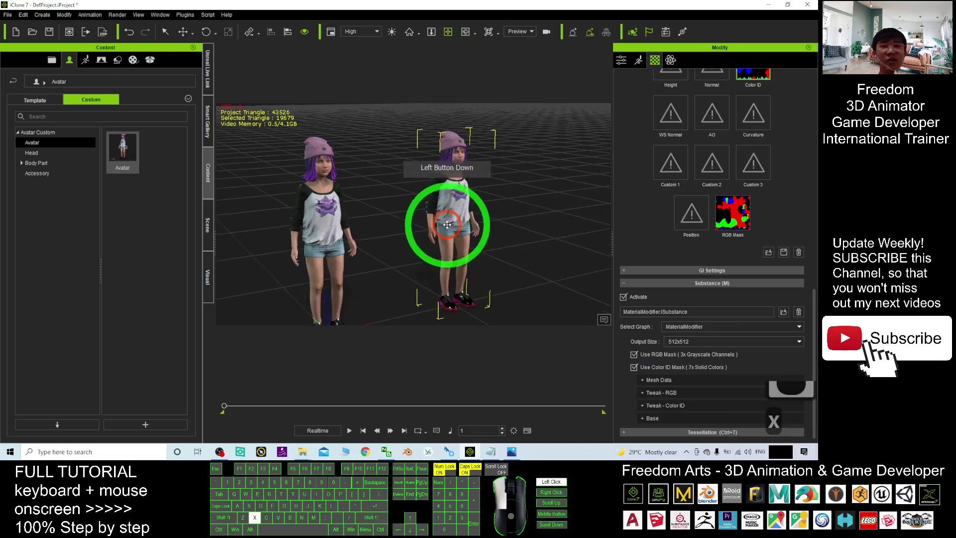